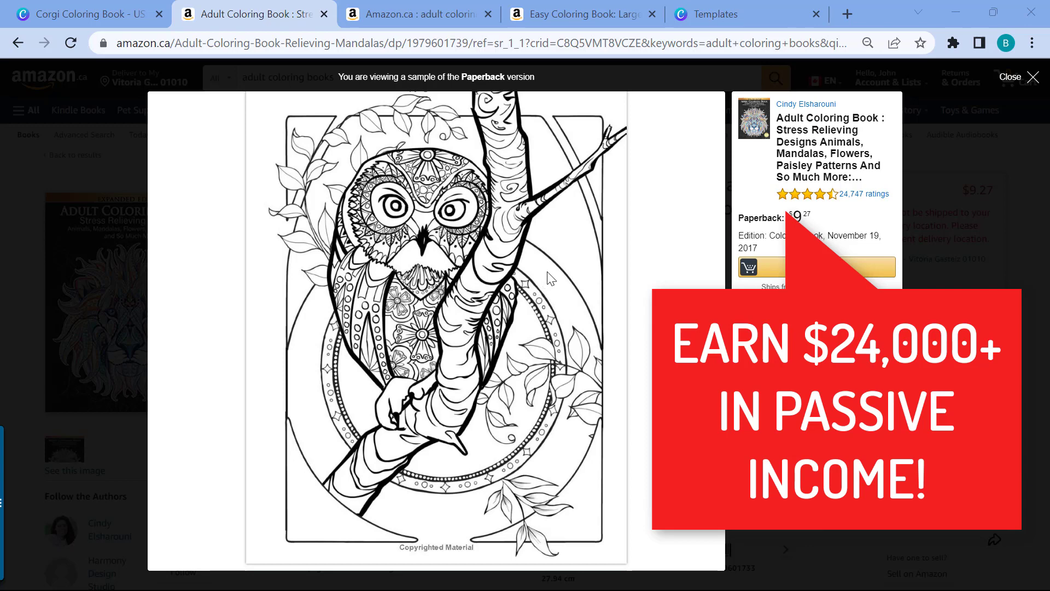
Switch to the Corgi Coloring Book design in Canva and view it full screen, paging onward from the page 3 cover
mouse_move(874, 211)
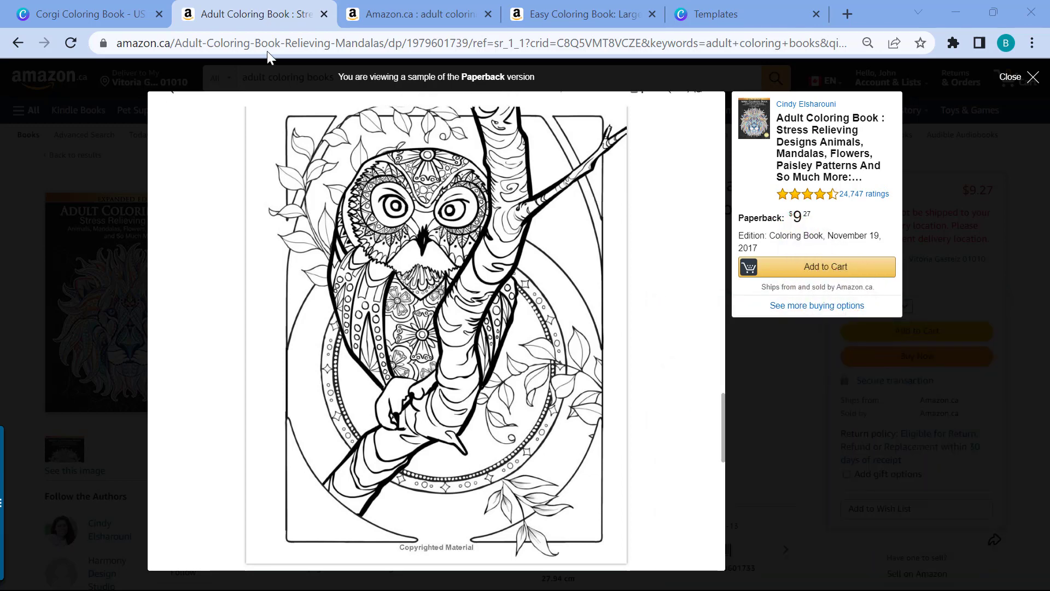
left_click(88, 13)
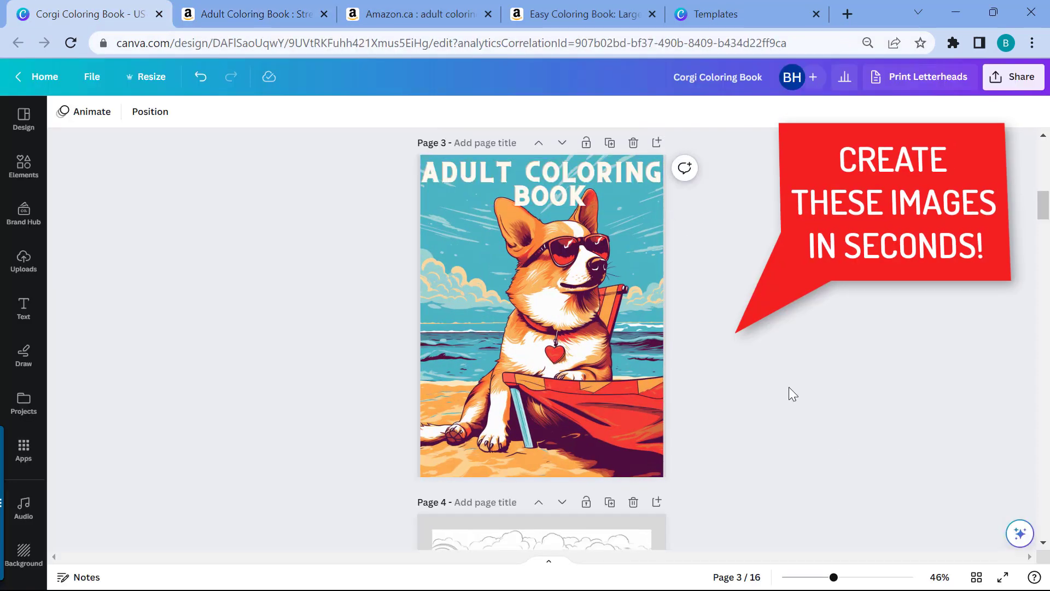
left_click(999, 575)
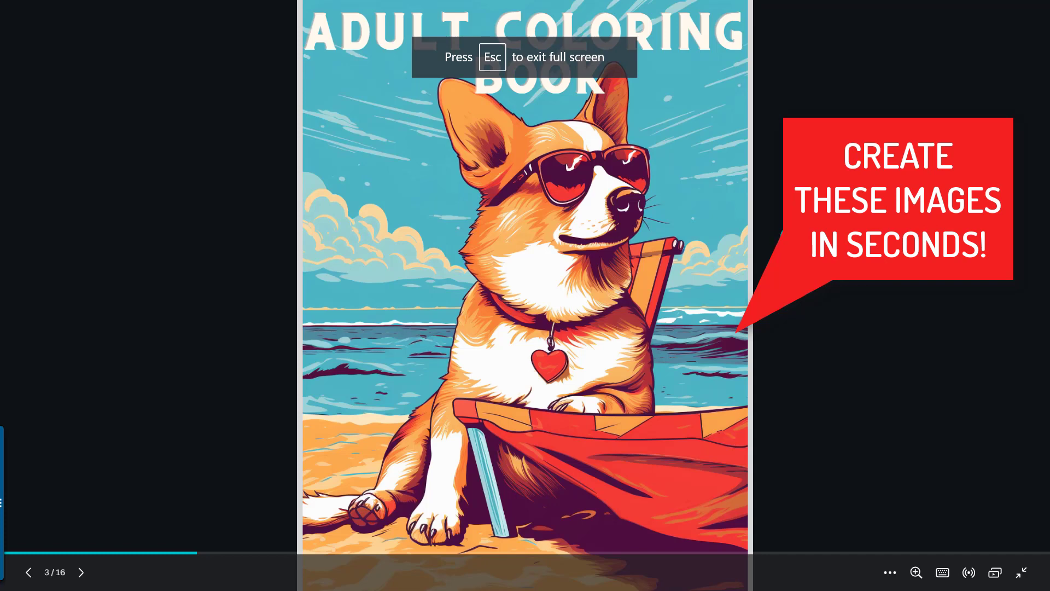
key("Right")
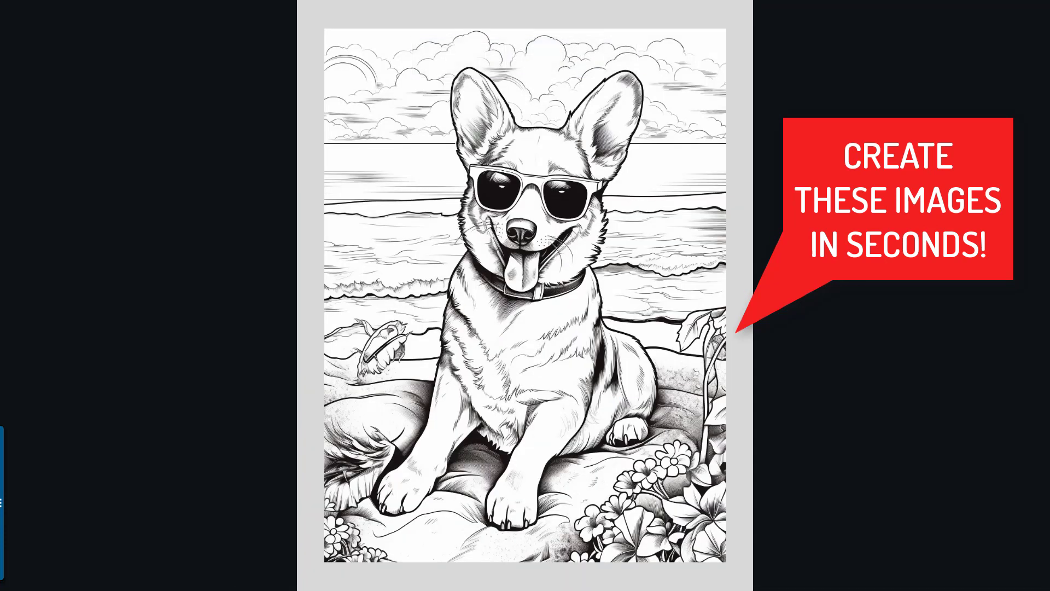
key("Right")
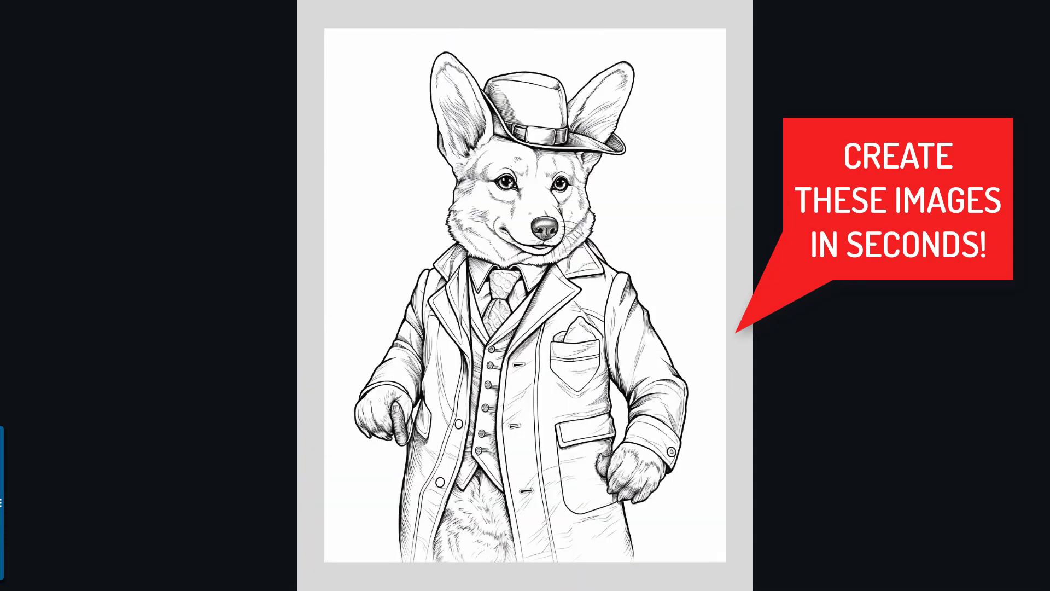
key("Right")
key("Right")
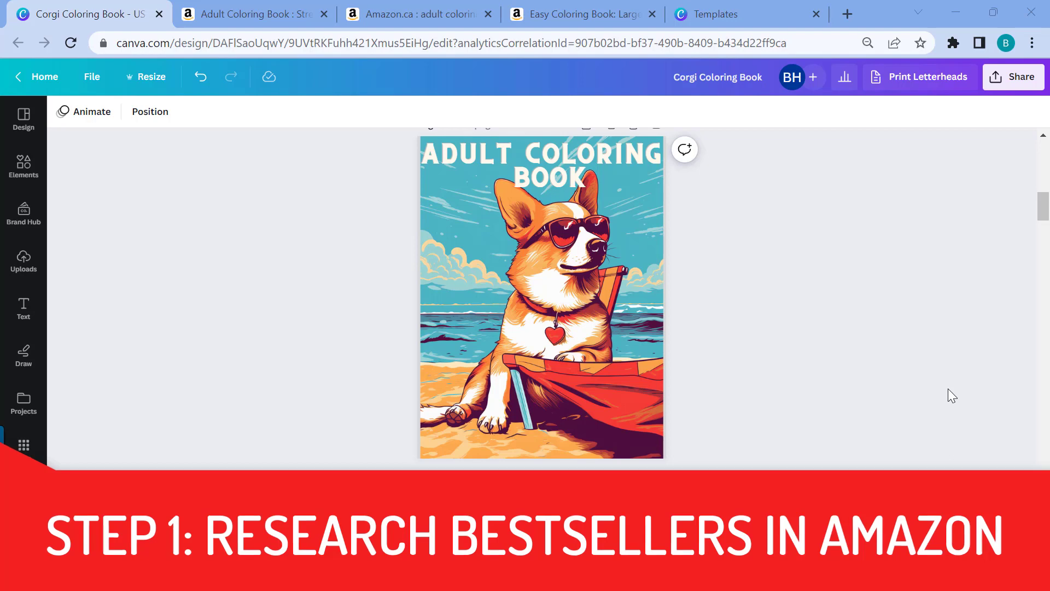
Switch to the Amazon search results for adult coloring books and browse the listed bestsellers
left_click(441, 14)
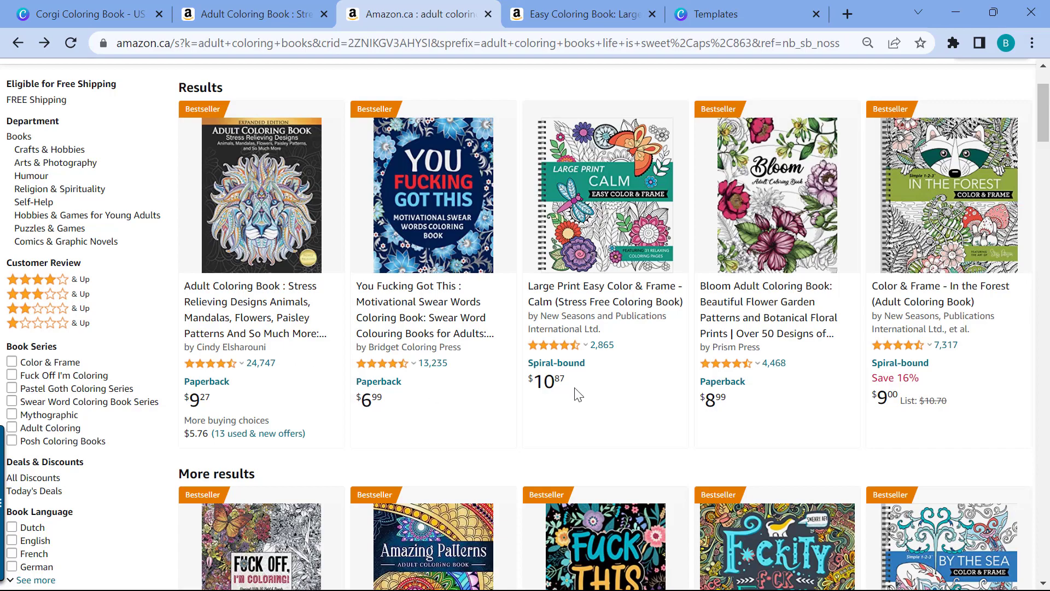
scroll(1042, 159, "down", 1)
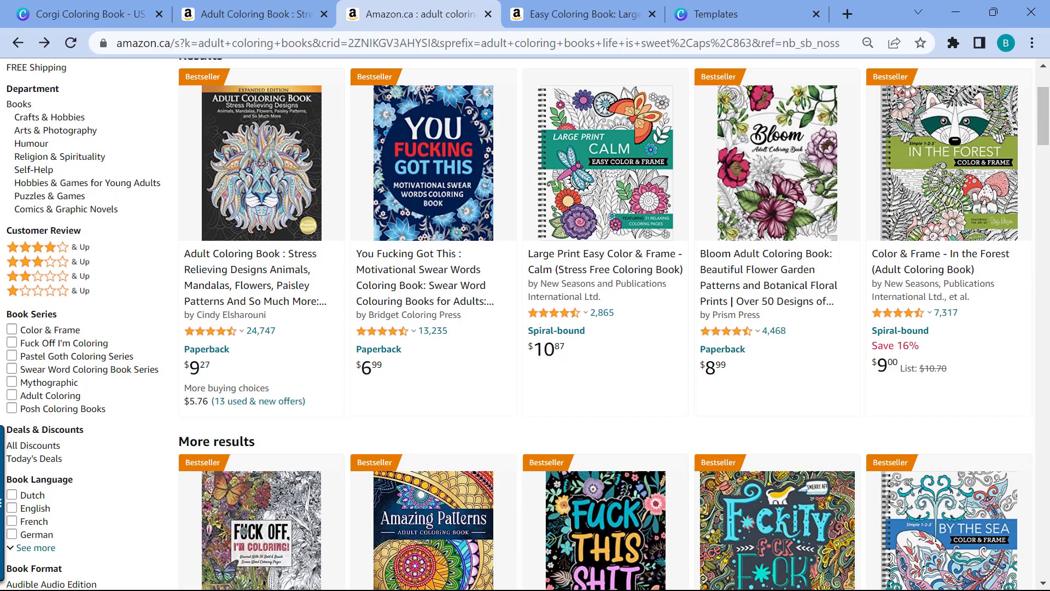
left_click_drag(1042, 139, 1045, 257)
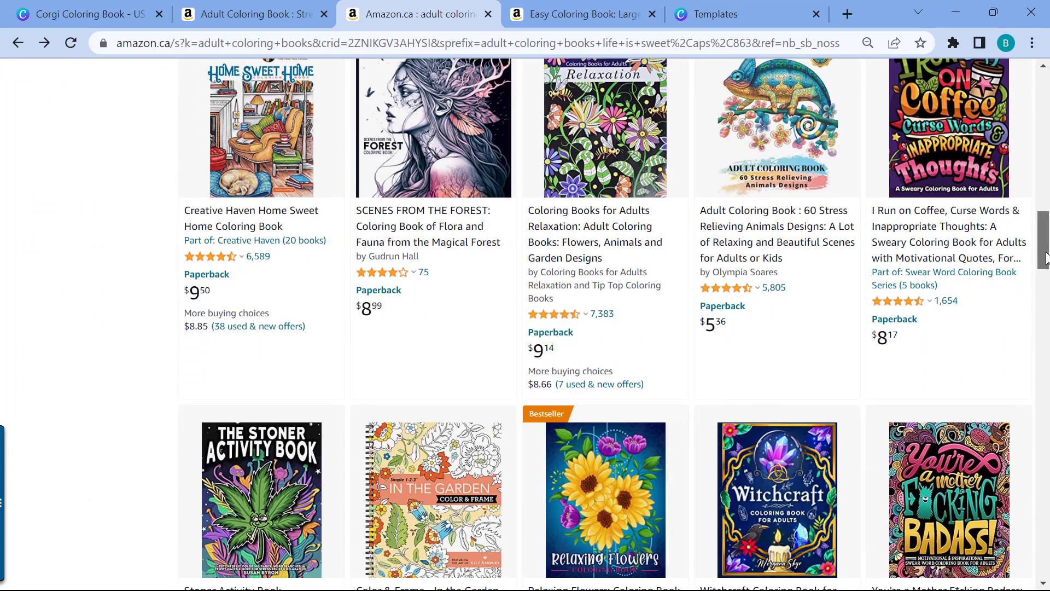
Examine the Easy Coloring Book sample on Amazon, from the front cover through the line-art pages to the back cover
left_click(586, 18)
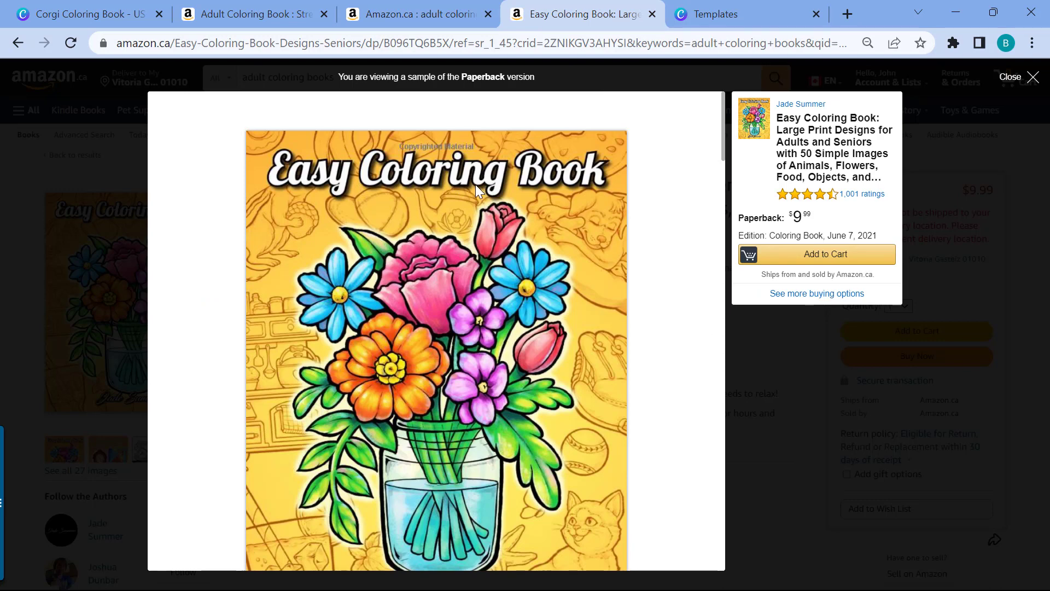
scroll(475, 188, "down", 9)
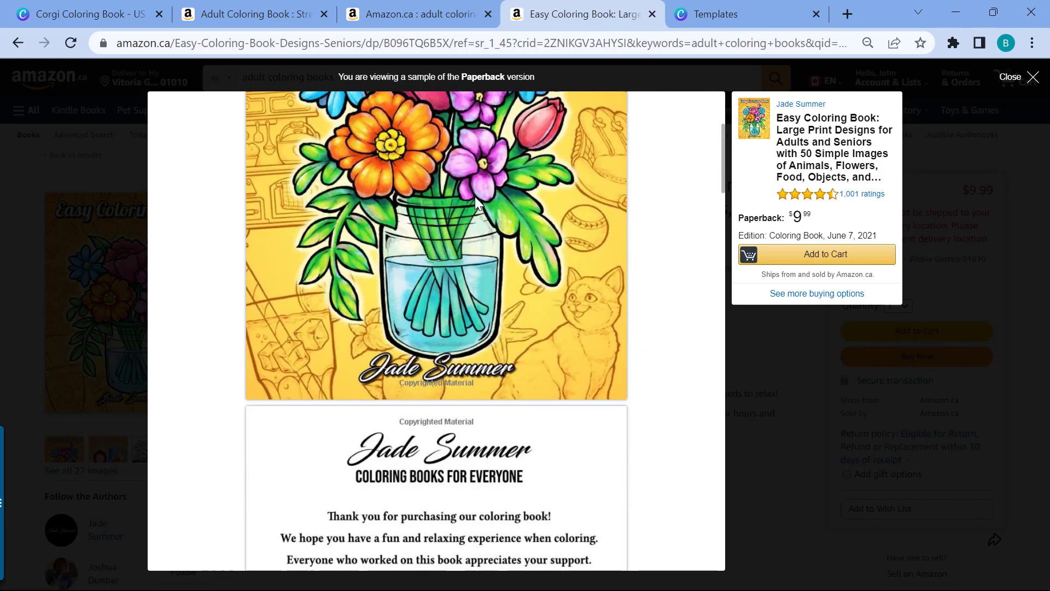
scroll(475, 202, "down", 10)
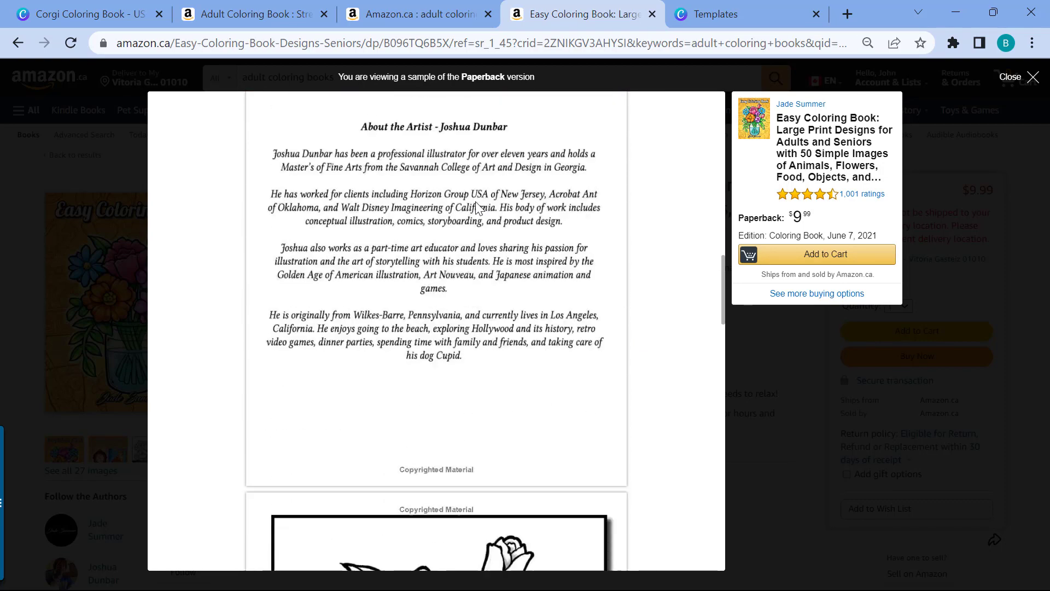
scroll(480, 208, "down", 3)
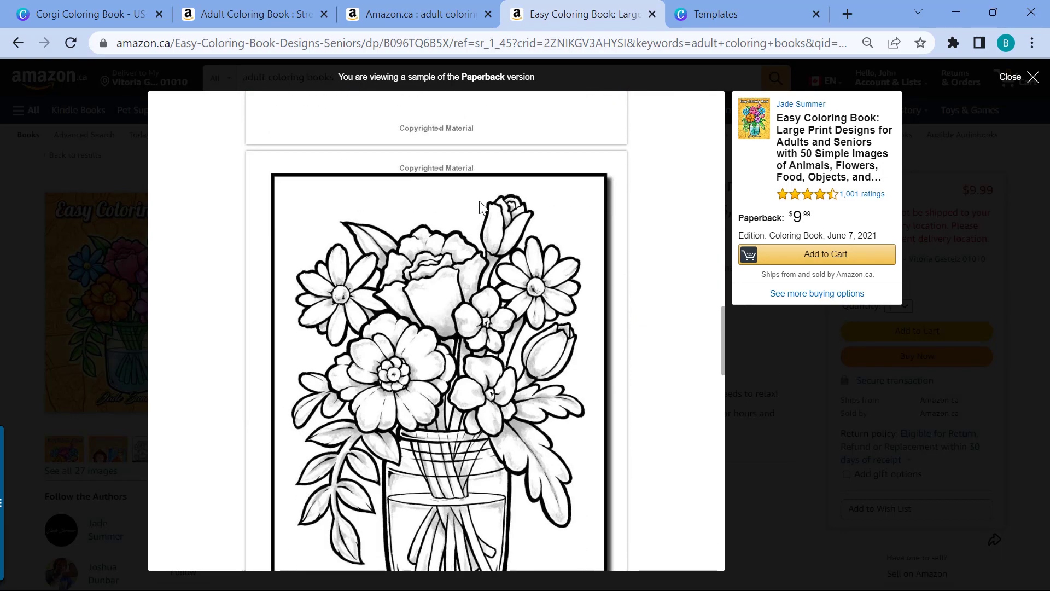
scroll(483, 207, "down", 3)
scroll(481, 207, "down", 3)
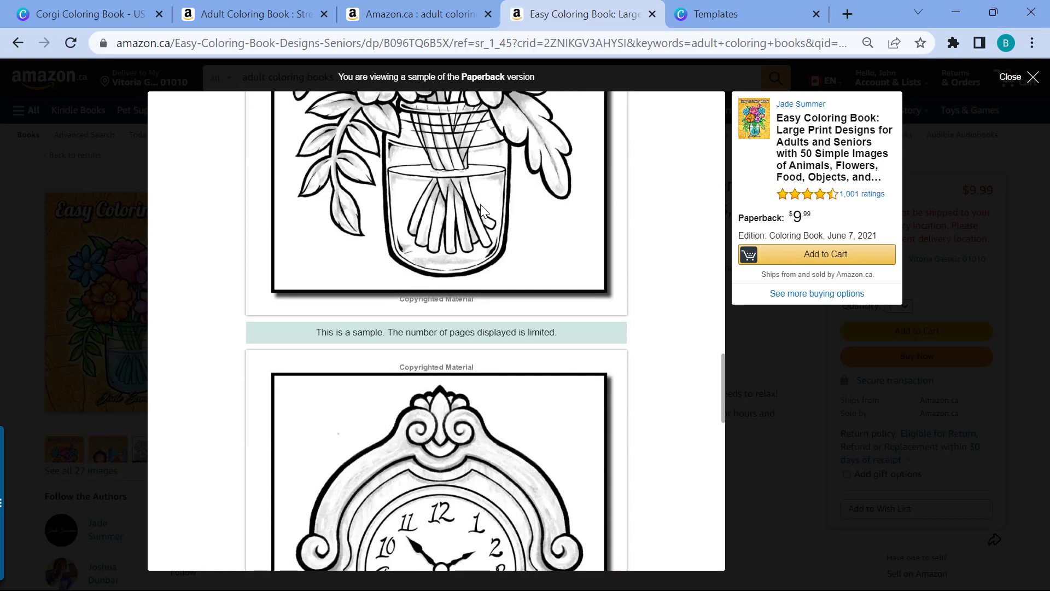
scroll(482, 211, "down", 4)
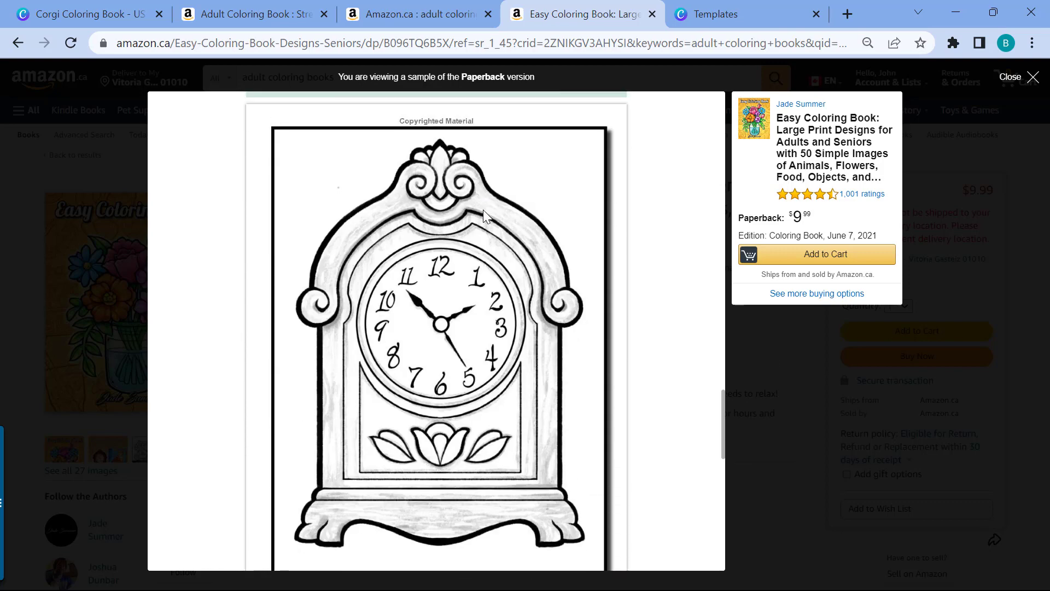
scroll(483, 211, "down", 6)
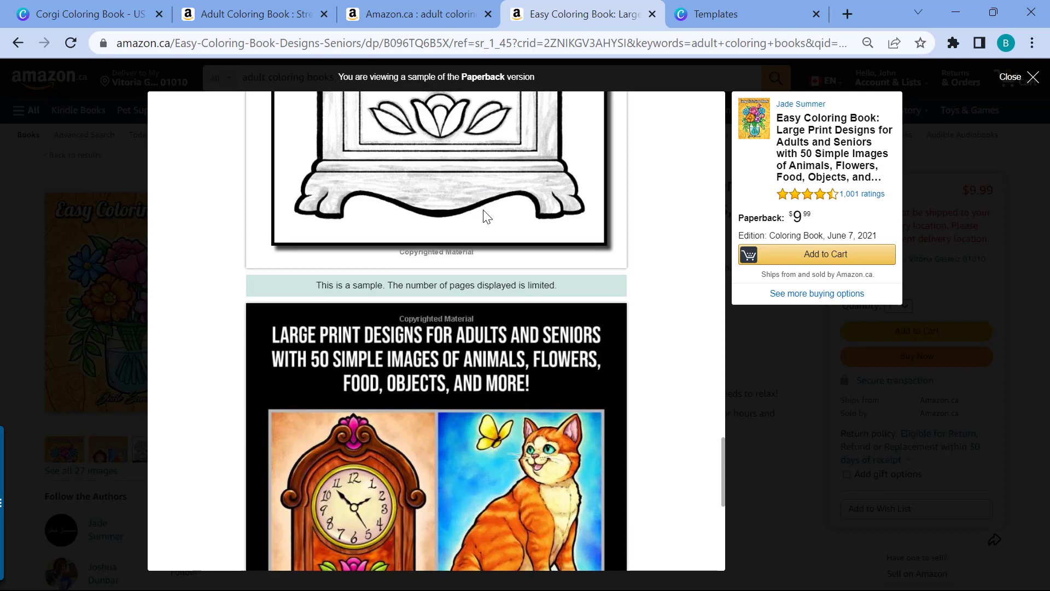
scroll(484, 213, "down", 4)
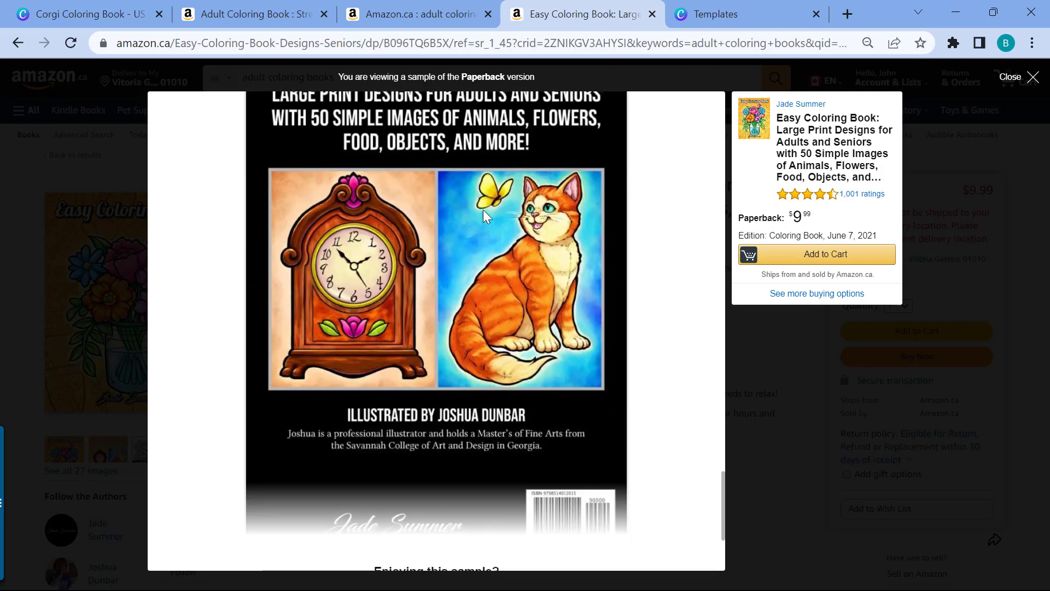
scroll(485, 213, "up", 9)
scroll(484, 211, "up", 6)
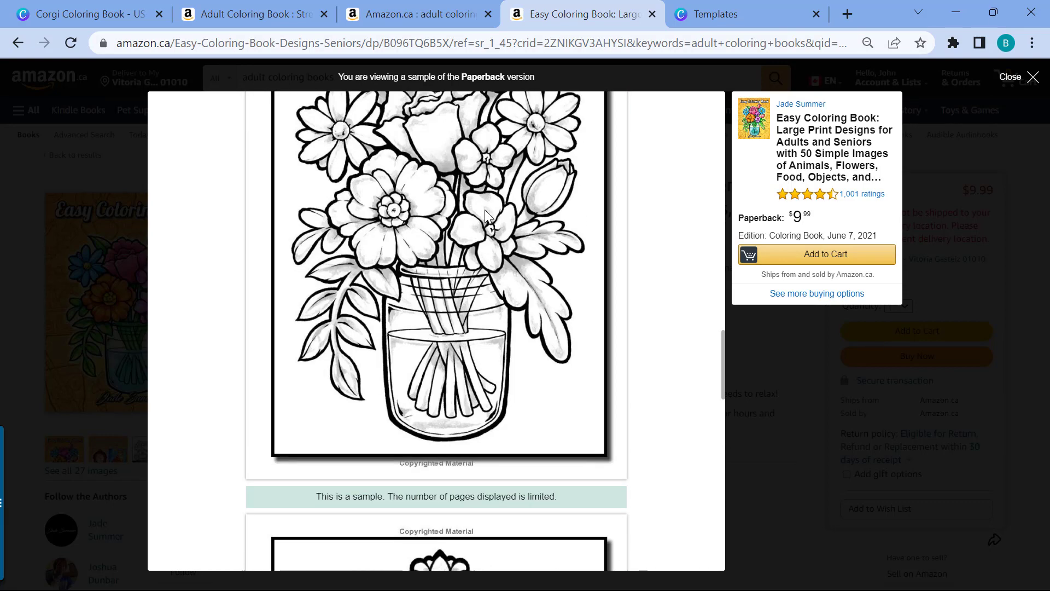
Return to the Corgi Coloring Book in Canva and compare its color cover with the line-art pages 4 and 5
left_click(133, 18)
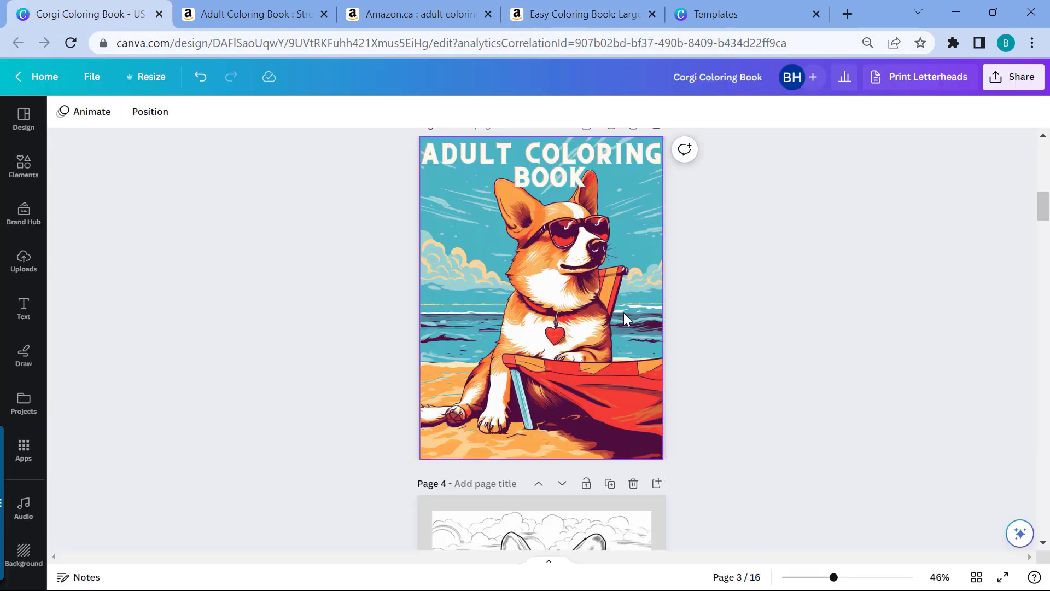
scroll(624, 313, "down", 5)
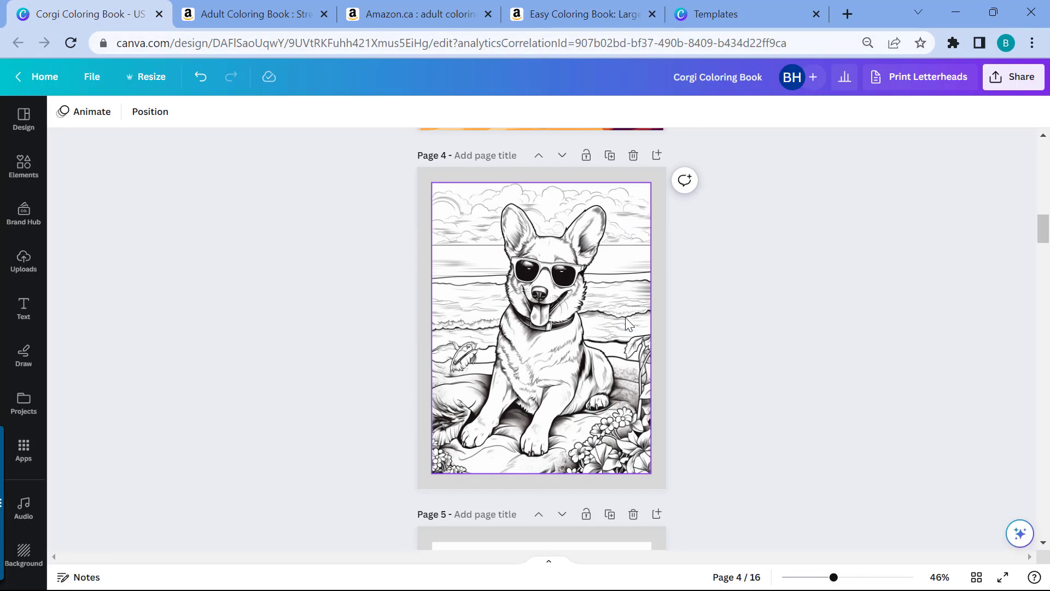
scroll(625, 318, "down", 4)
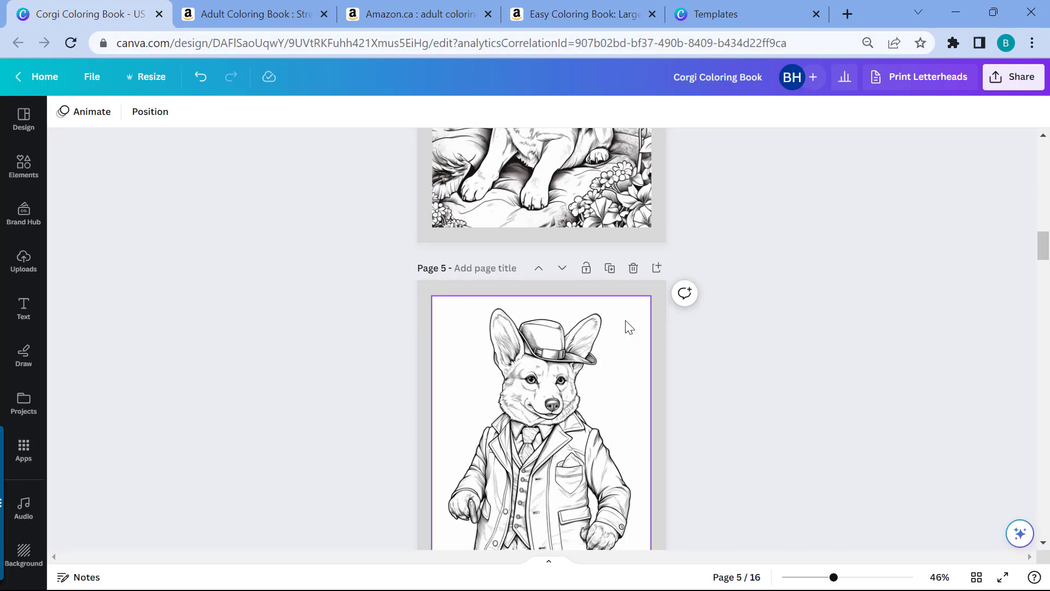
scroll(627, 328, "up", 6)
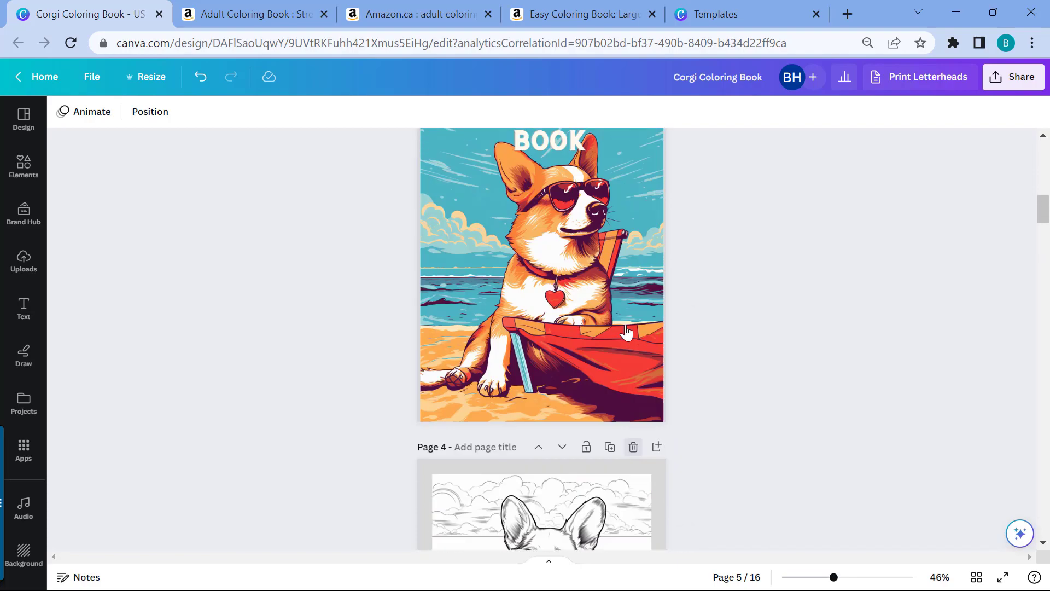
scroll(625, 323, "up", 2)
Go back to the Amazon adult coloring book results and examine the bestsellers' themes, formats, ratings and prices
left_click(456, 16)
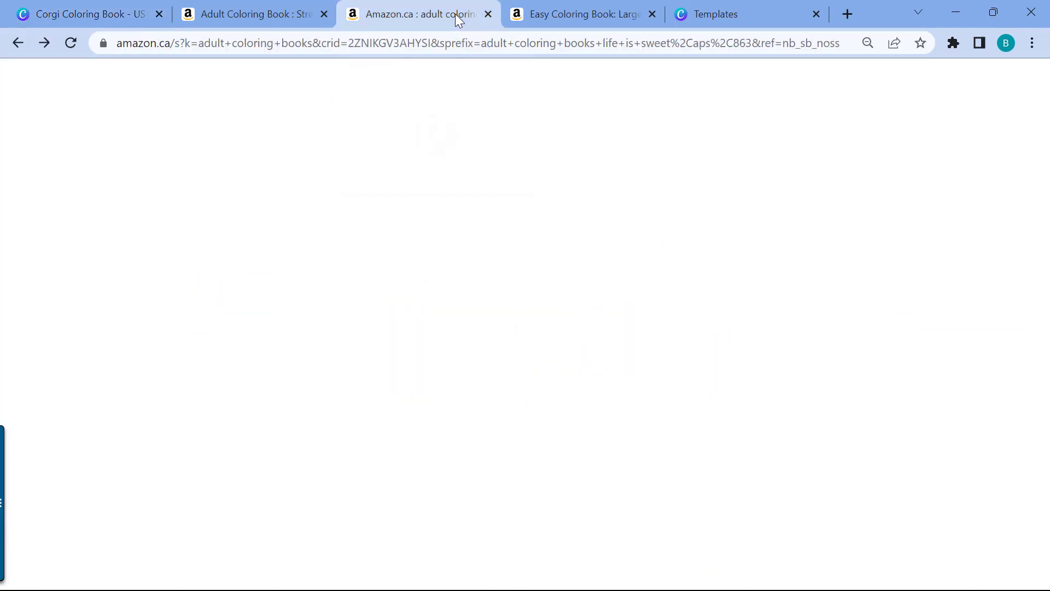
scroll(569, 222, "up", 3)
scroll(569, 221, "up", 4)
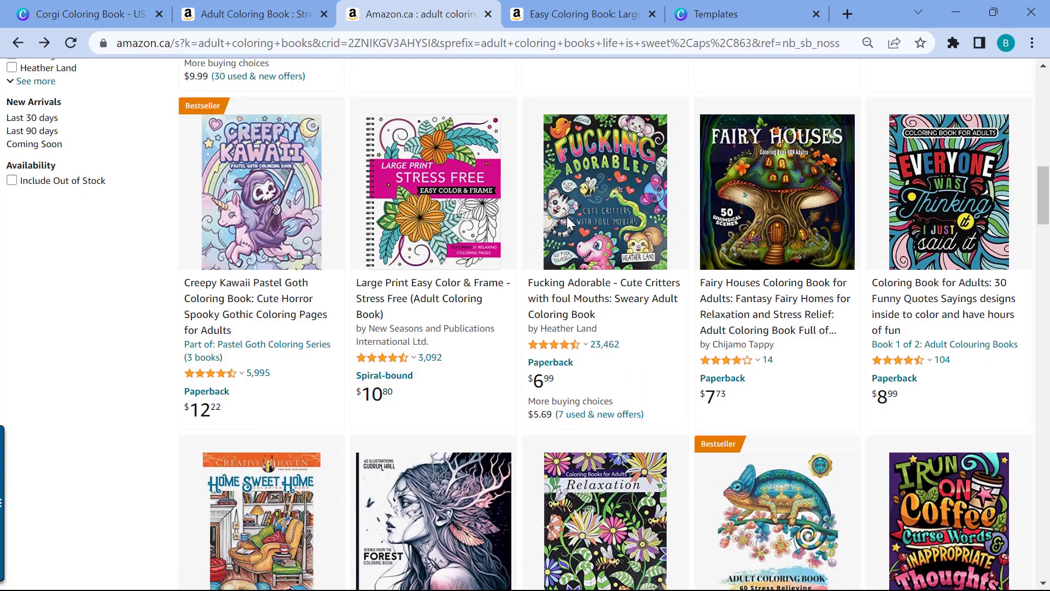
scroll(568, 222, "up", 1)
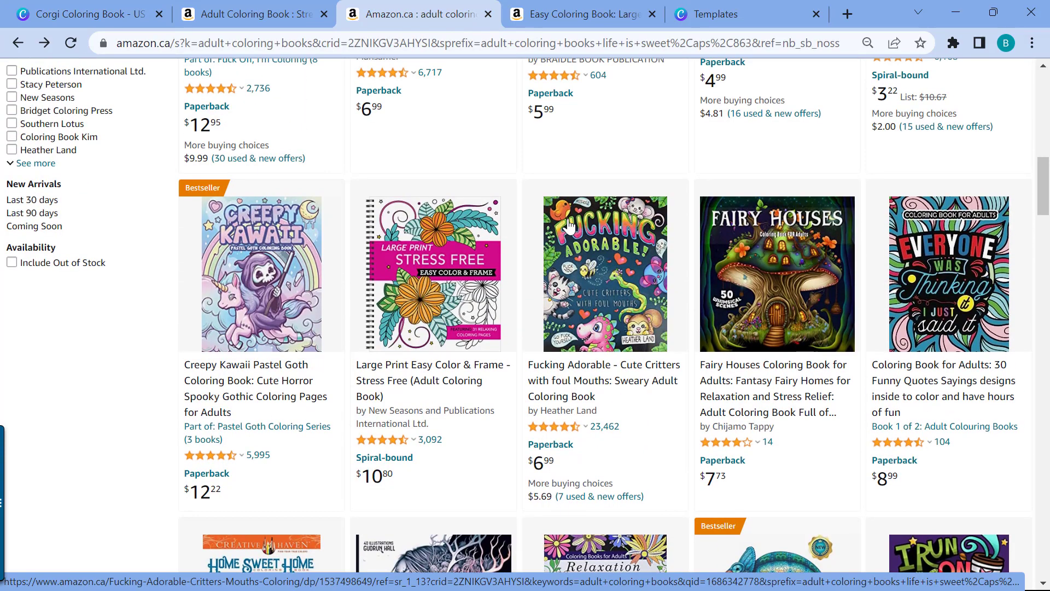
scroll(569, 222, "up", 2)
scroll(533, 229, "up", 1)
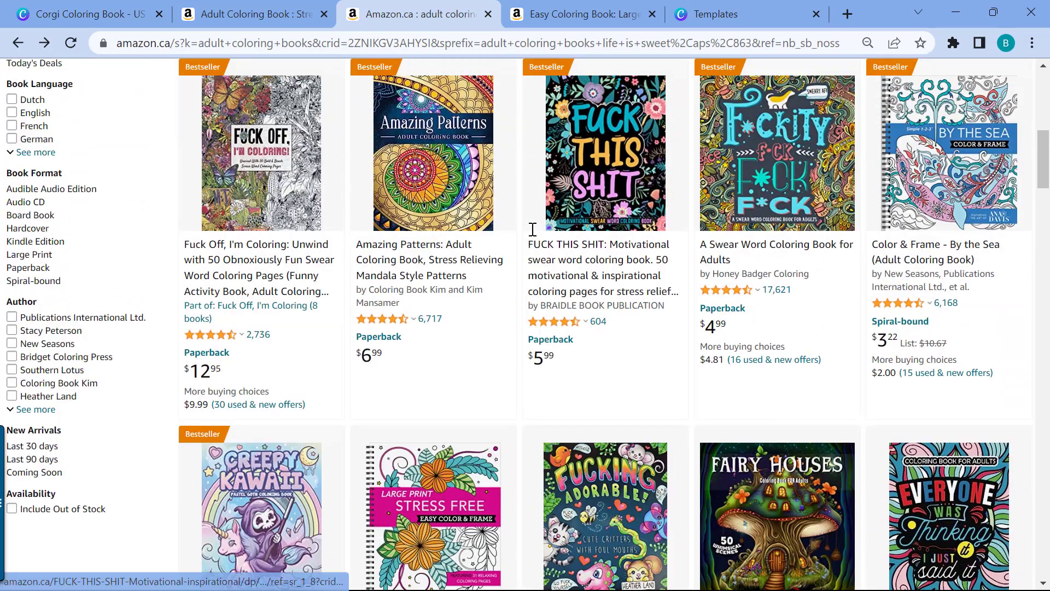
scroll(533, 229, "up", 2)
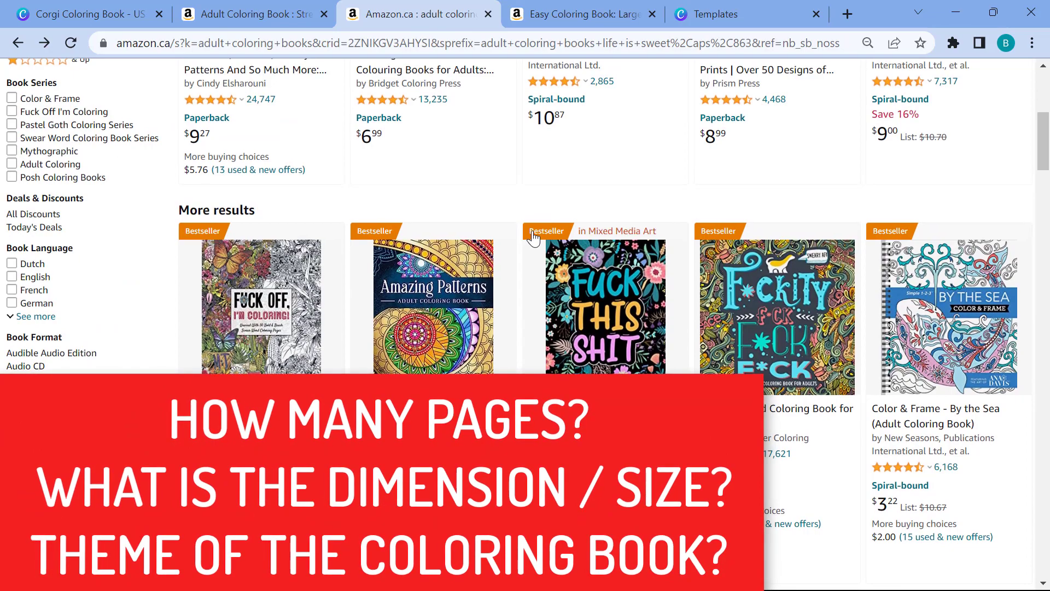
scroll(533, 236, "up", 1)
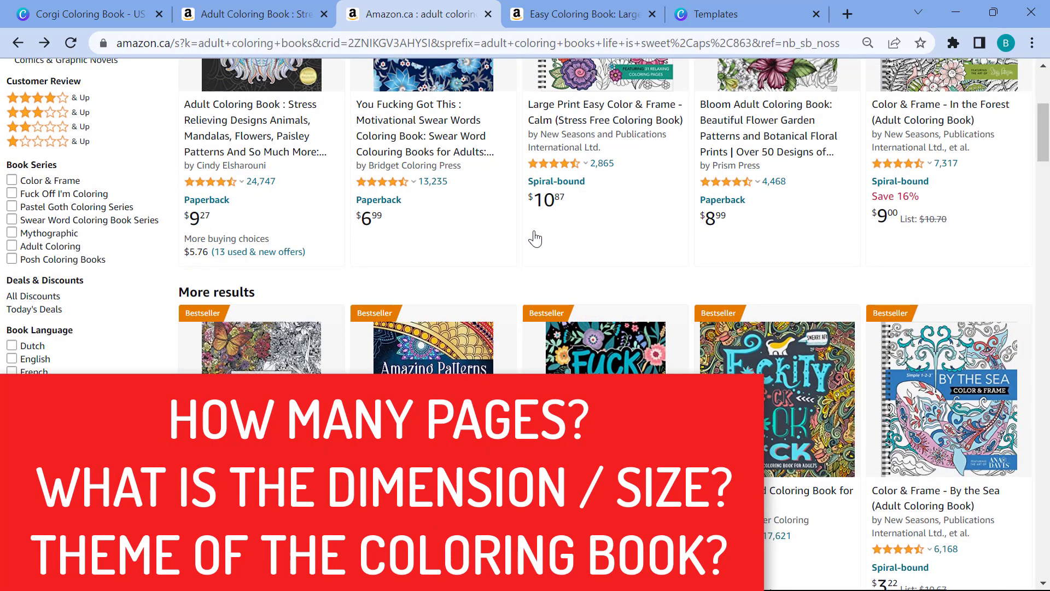
scroll(535, 239, "up", 3)
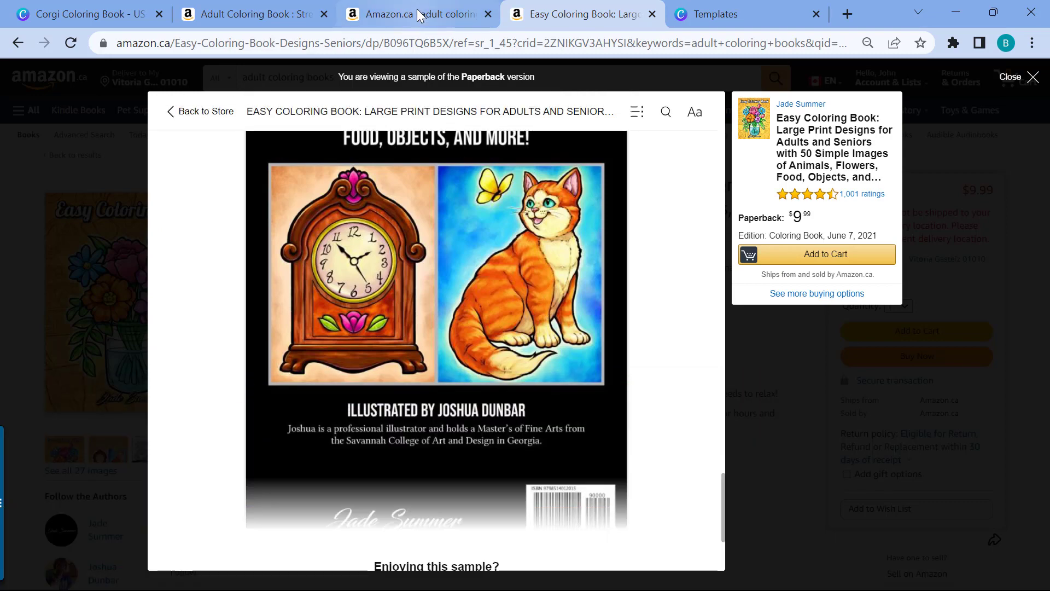
left_click(418, 15)
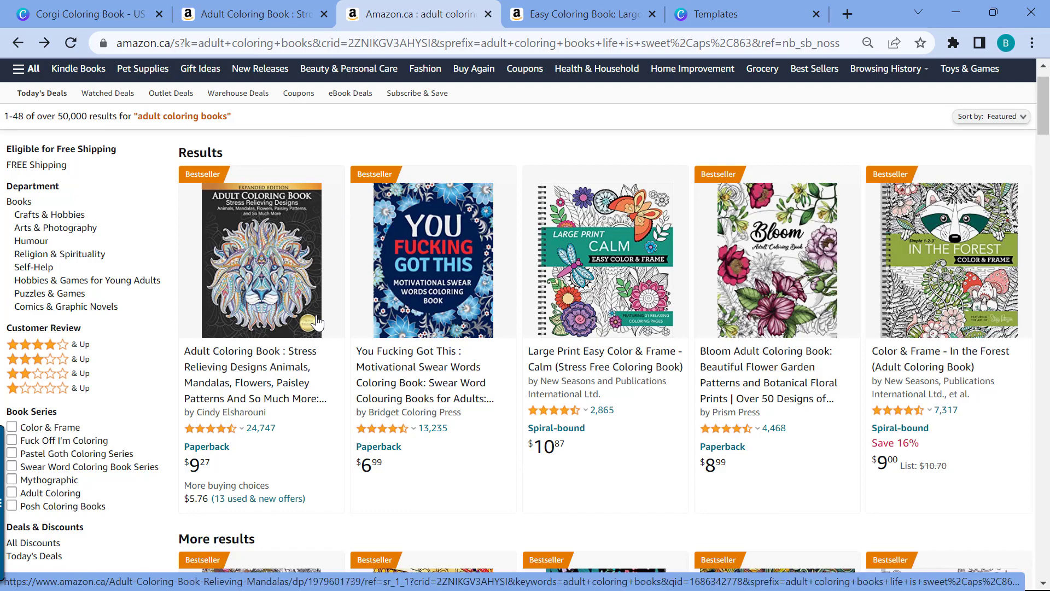
scroll(317, 322, "down", 1)
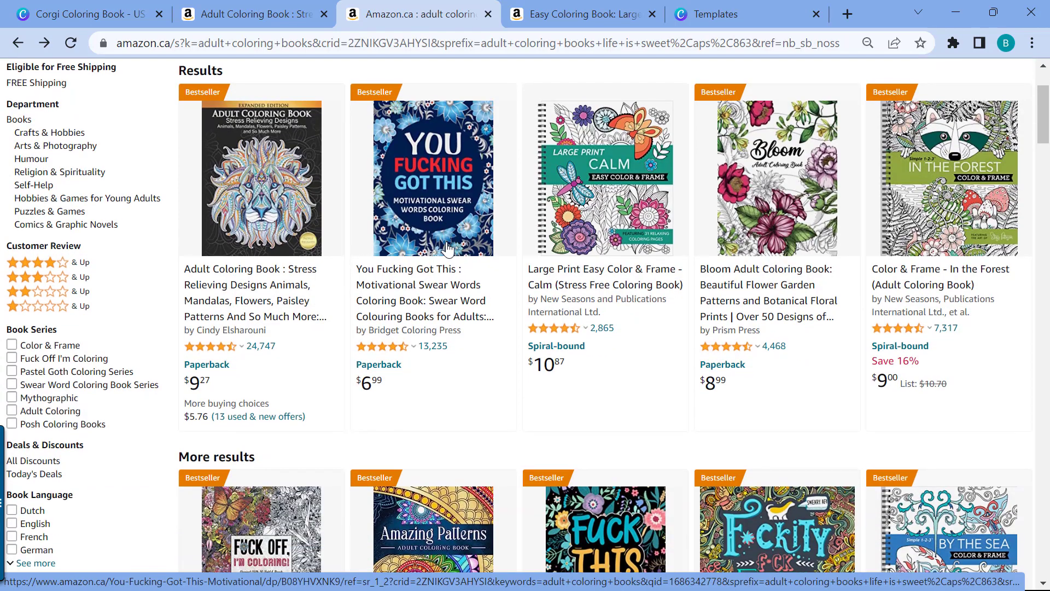
Switch to the Corgi Coloring Book in Canva and review its pages from the cover on page 3 to page 5
left_click(125, 16)
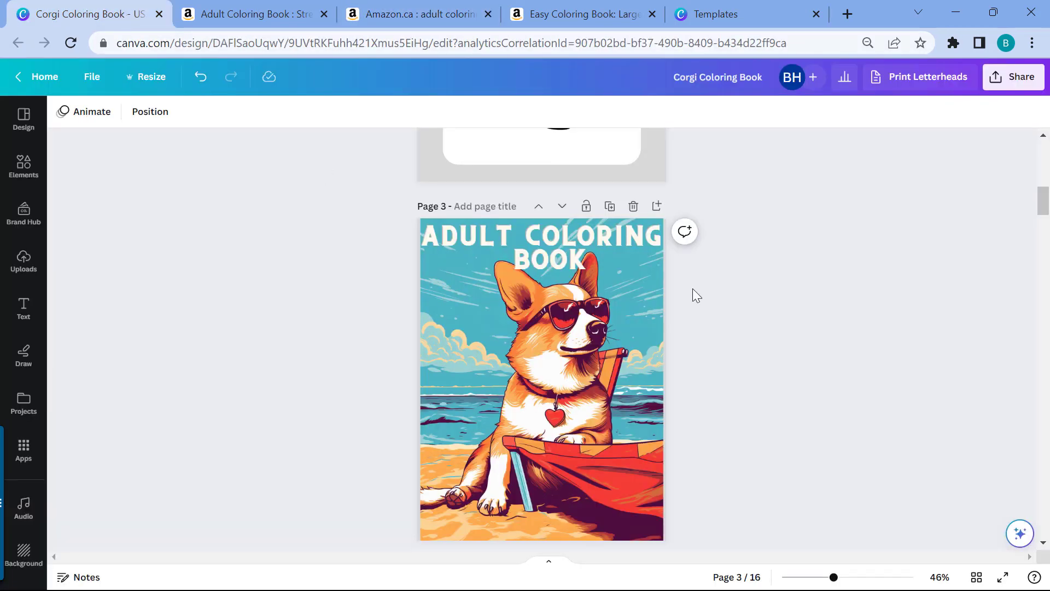
scroll(708, 297, "down", 5)
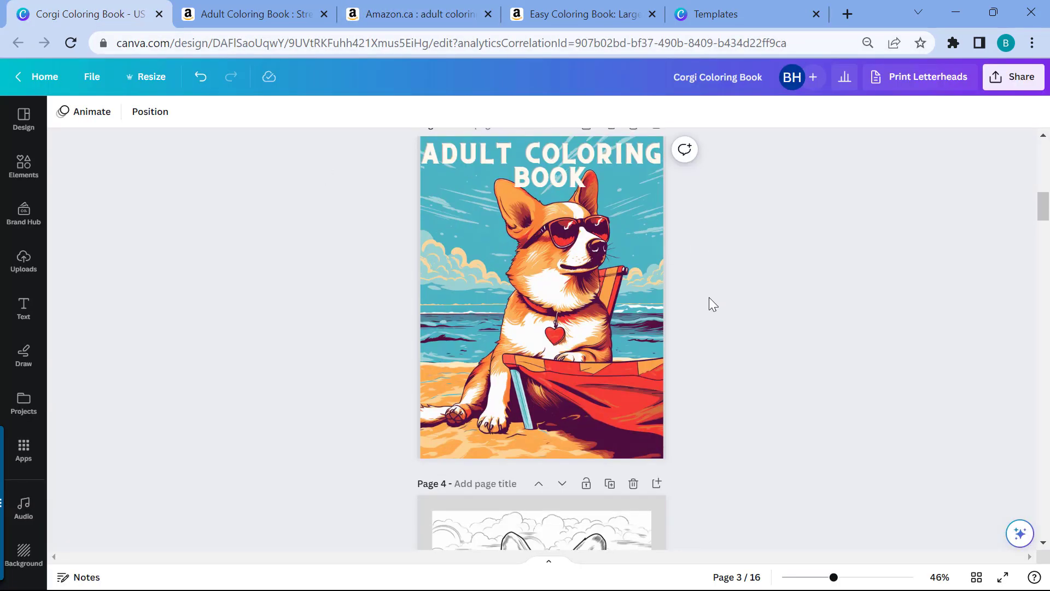
scroll(709, 298, "down", 2)
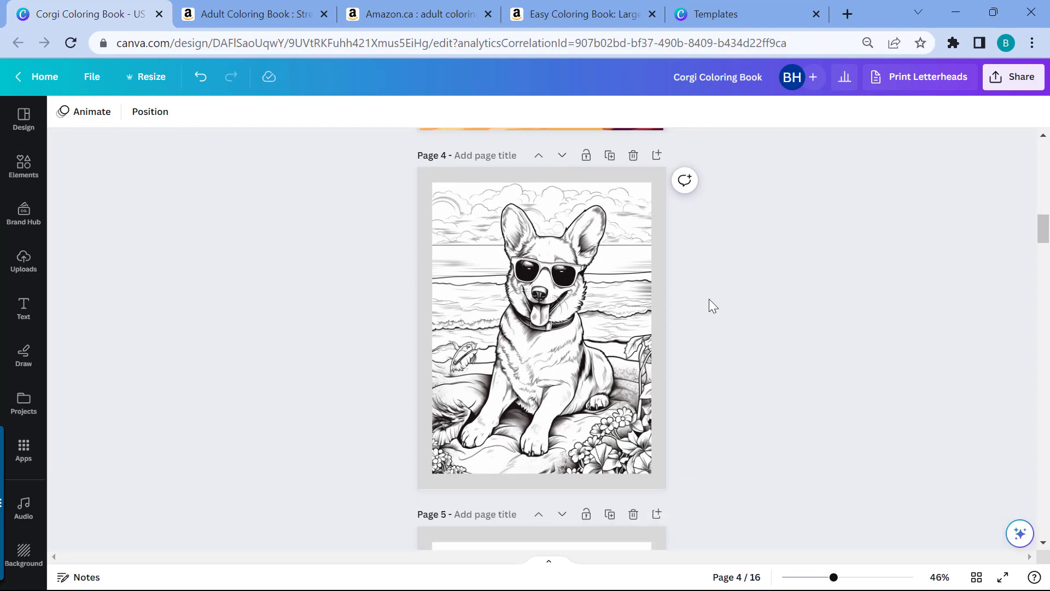
scroll(708, 297, "down", 5)
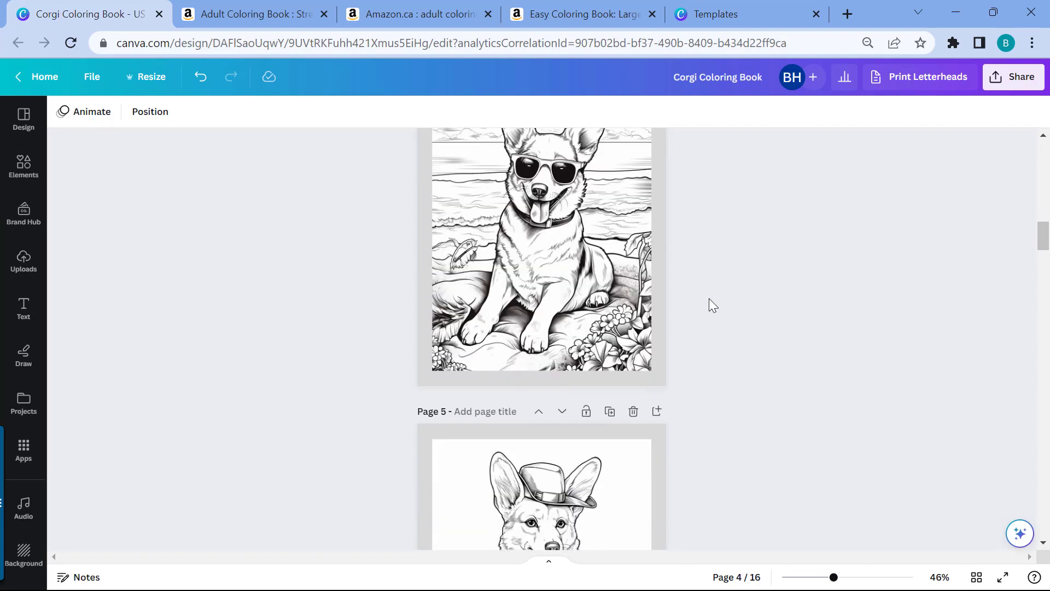
Review the hat-wearing corgi line-art page and go back up to the color beach cover on page 3
scroll(710, 299, "down", 3)
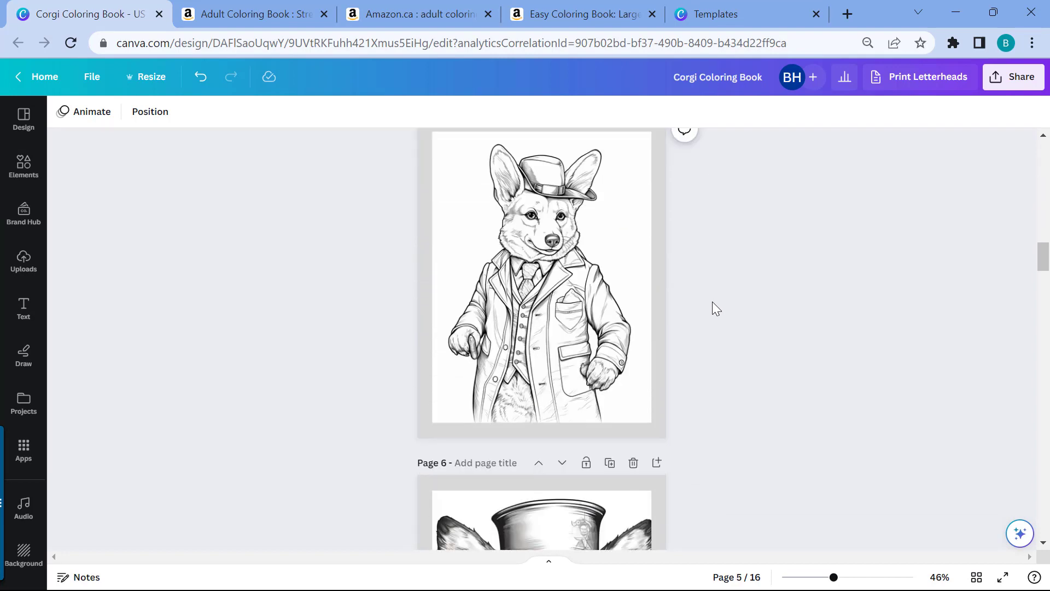
scroll(713, 302, "up", 9)
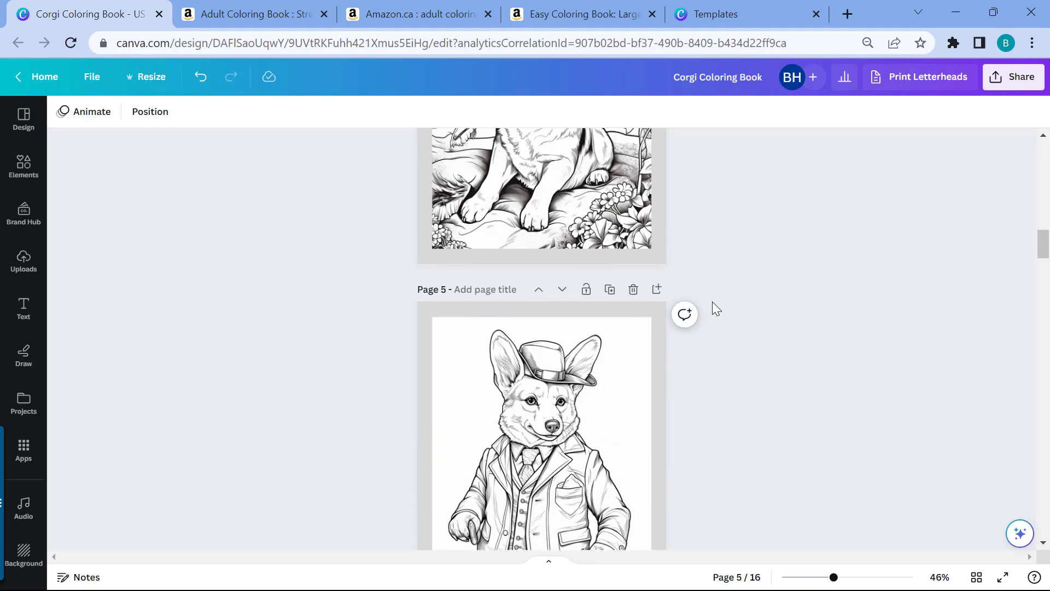
scroll(713, 303, "up", 3)
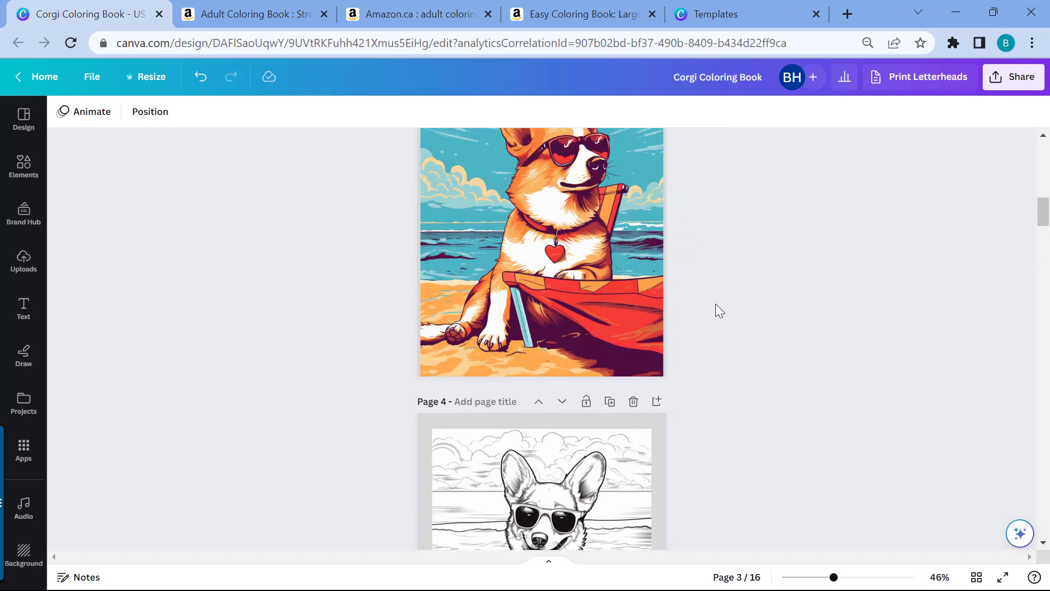
scroll(716, 304, "up", 2)
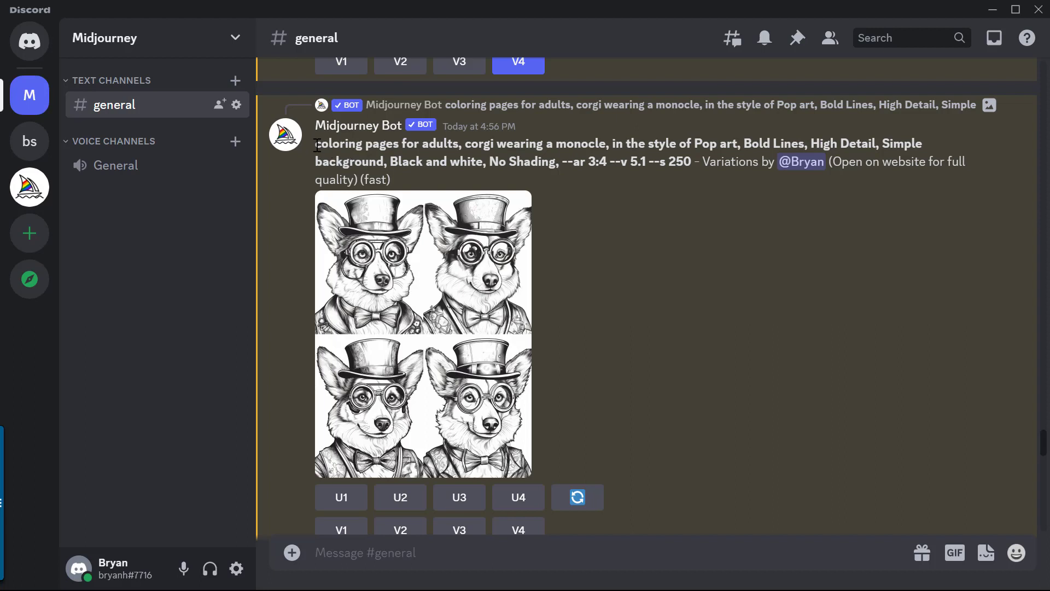
Switch to the Midjourney channel in Discord and review the corgi generations from the monocle prompt to the full-color beach image
left_click_drag(317, 144, 609, 161)
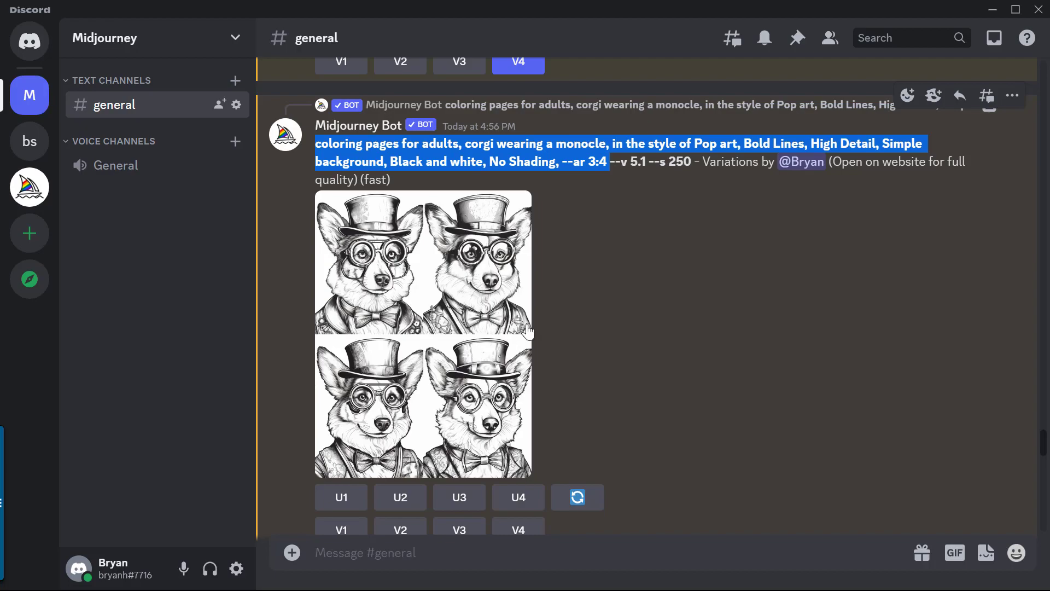
scroll(617, 307, "down", 5)
scroll(654, 270, "down", 20)
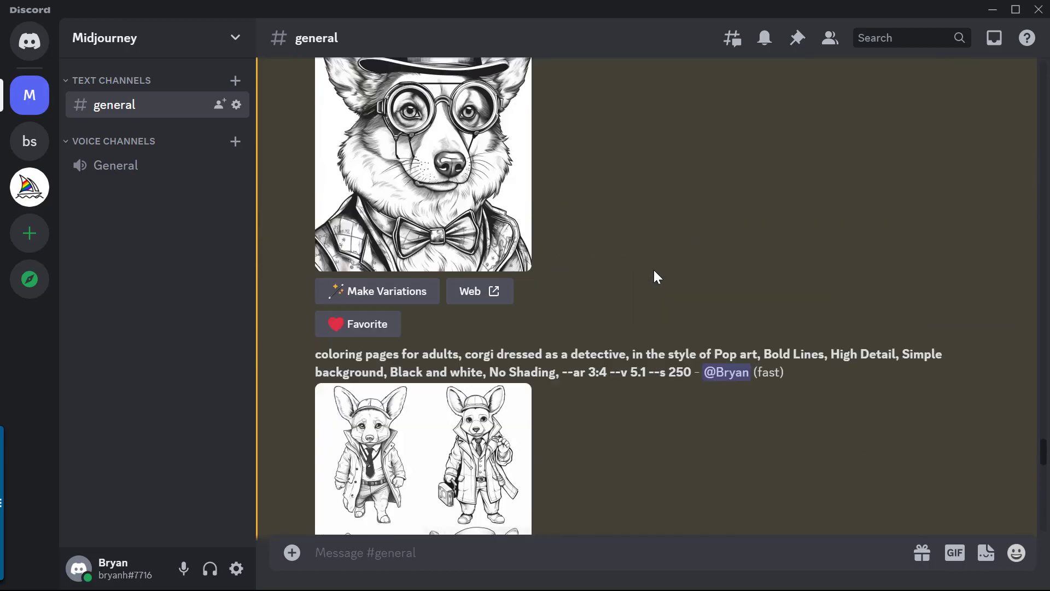
scroll(654, 272, "down", 20)
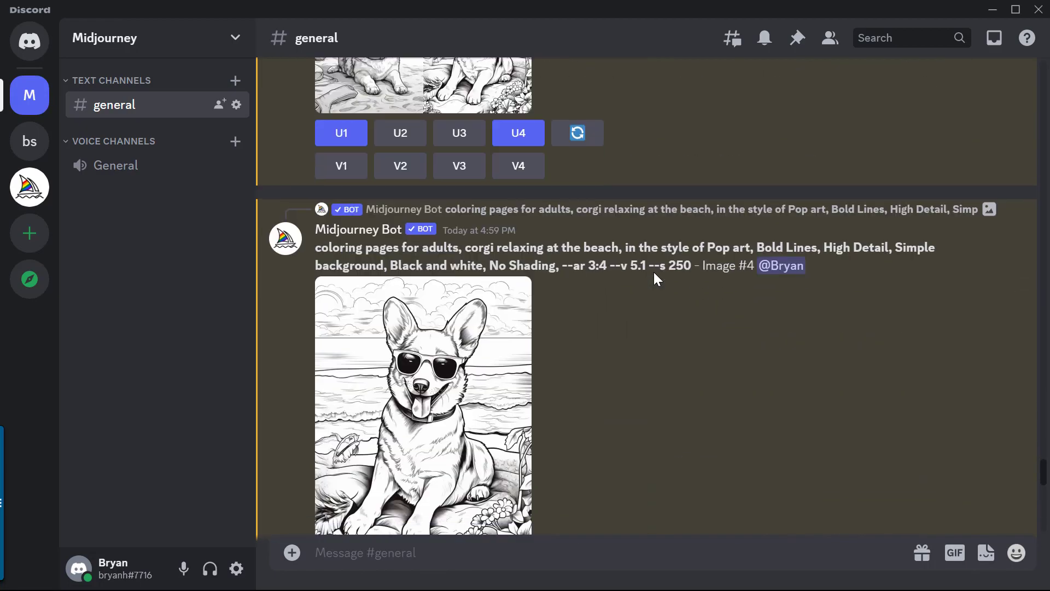
scroll(654, 271, "down", 20)
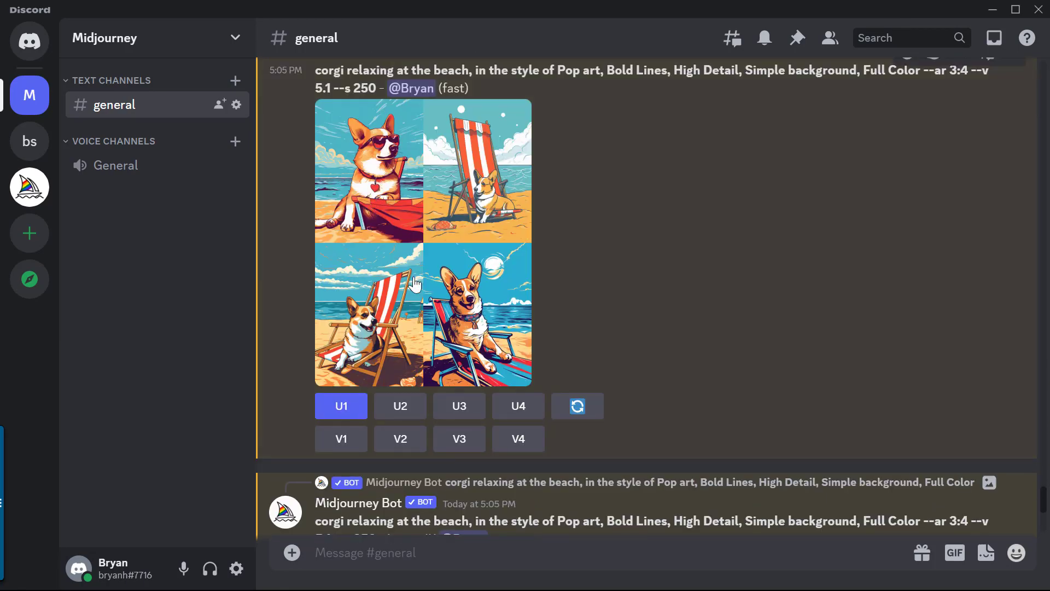
scroll(377, 208, "down", 5)
scroll(565, 257, "up", 4)
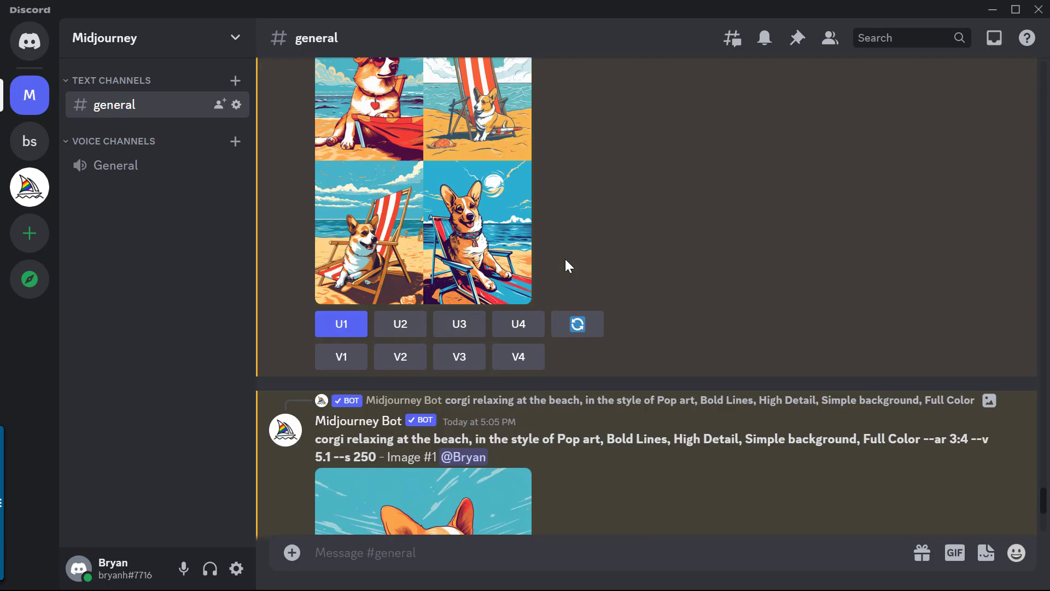
scroll(565, 260, "down", 4)
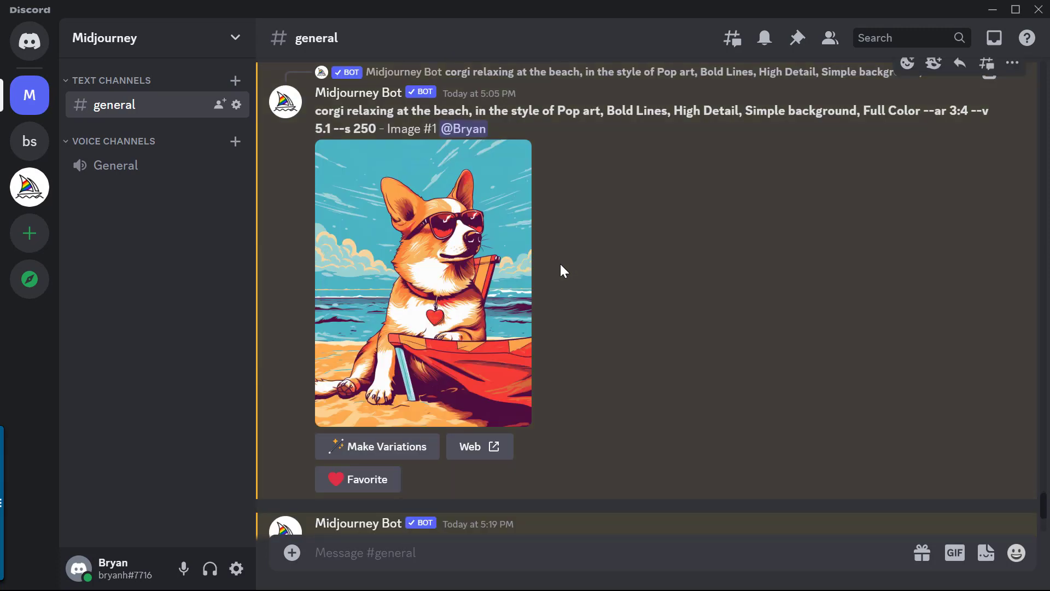
Go back to the monocle variations prompt and highlight "coloring pages for adults" and "corgi wearing a monocle" in turn
scroll(560, 264, "up", 15)
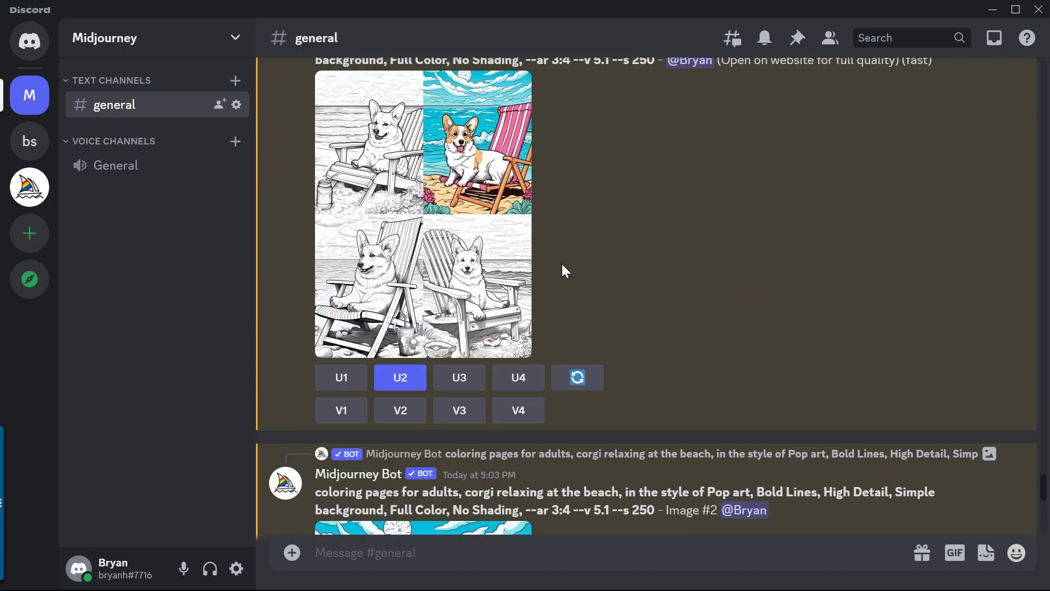
scroll(562, 263, "up", 15)
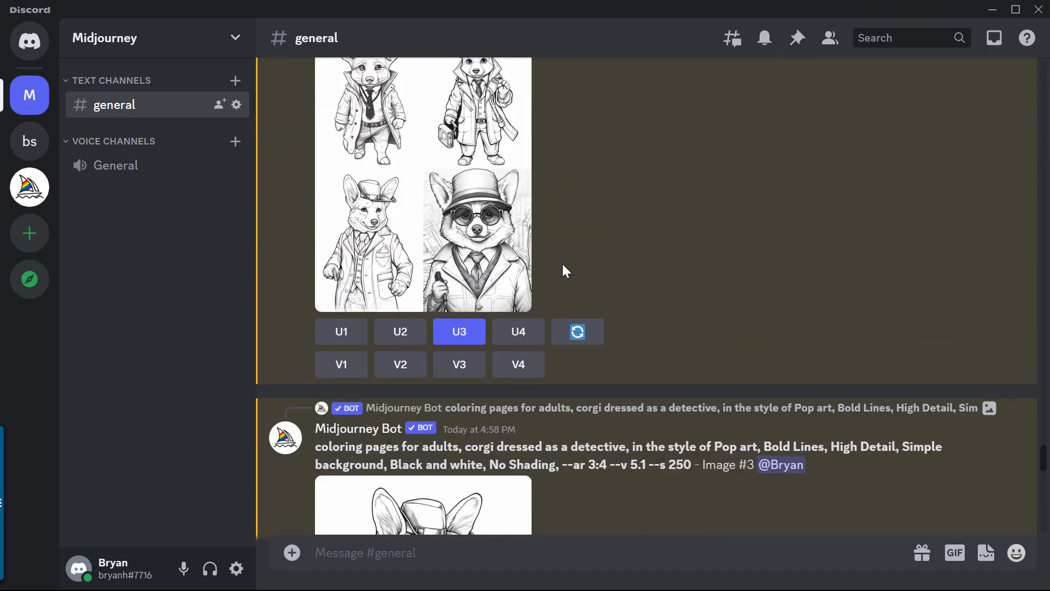
scroll(563, 264, "up", 10)
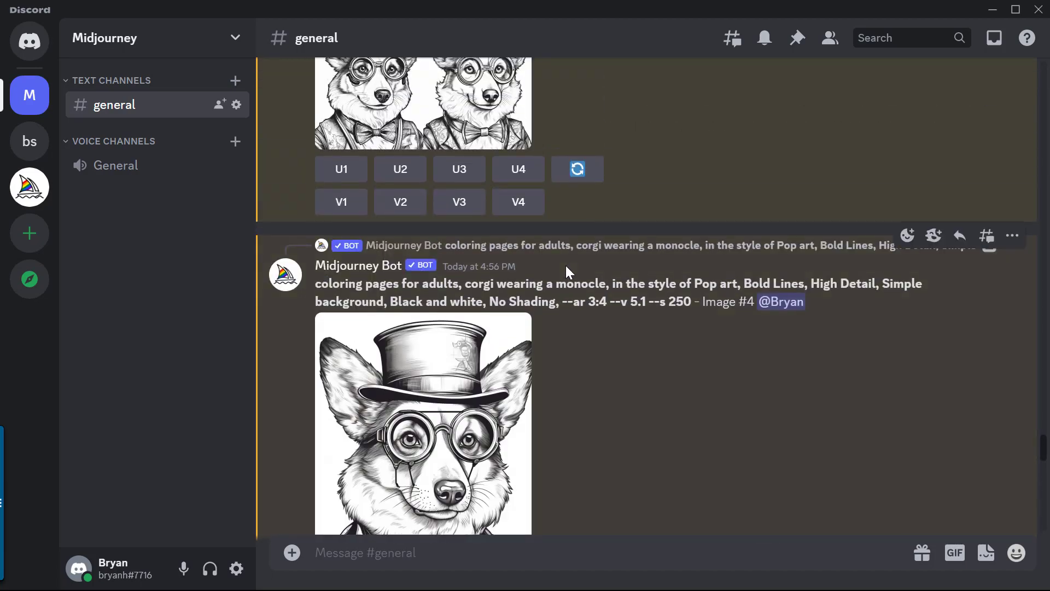
scroll(566, 266, "up", 4)
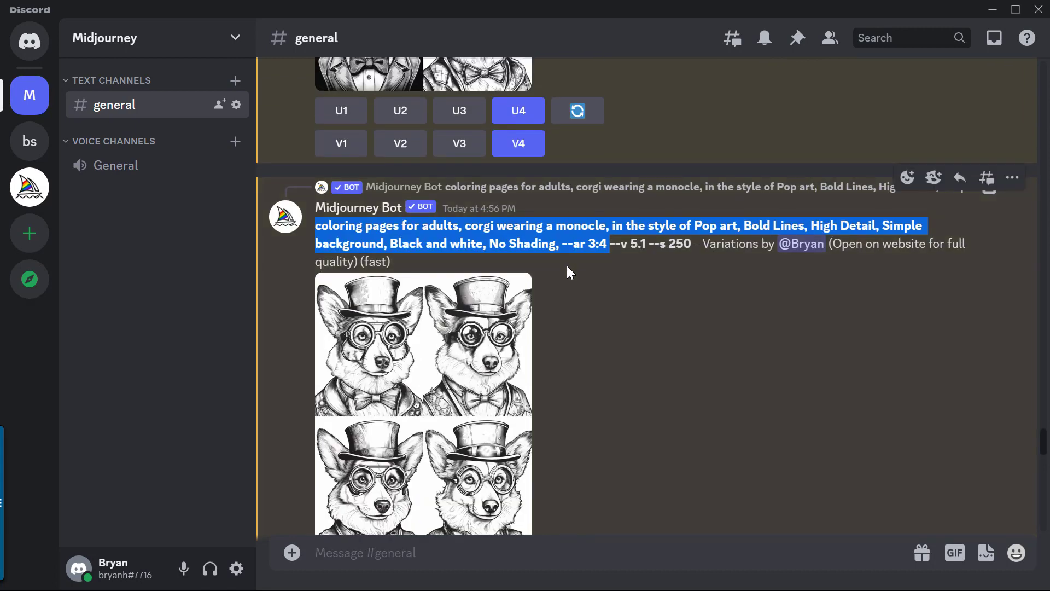
left_click(569, 265)
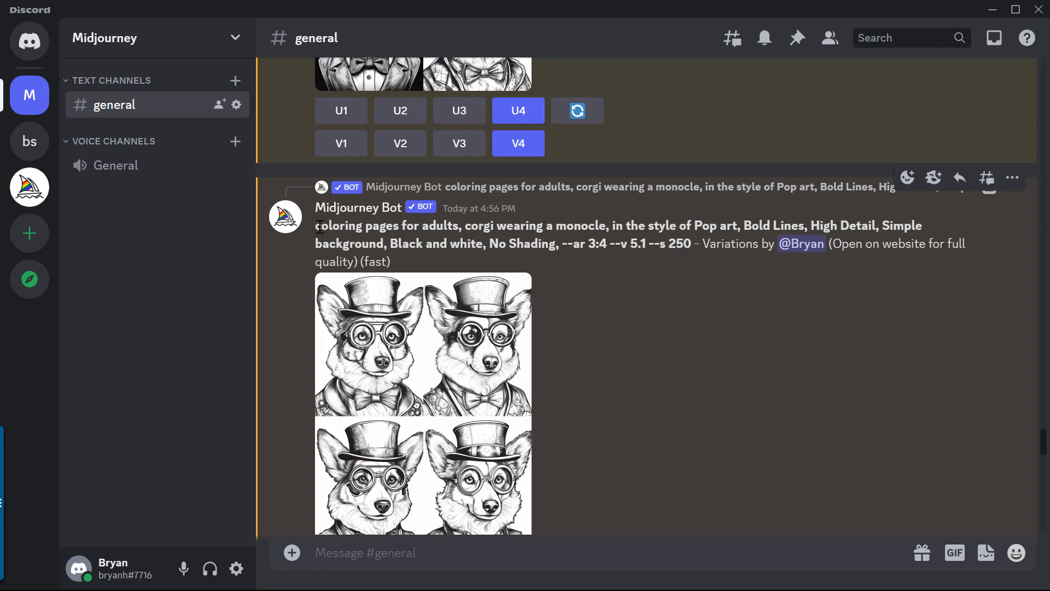
left_click_drag(316, 225, 460, 229)
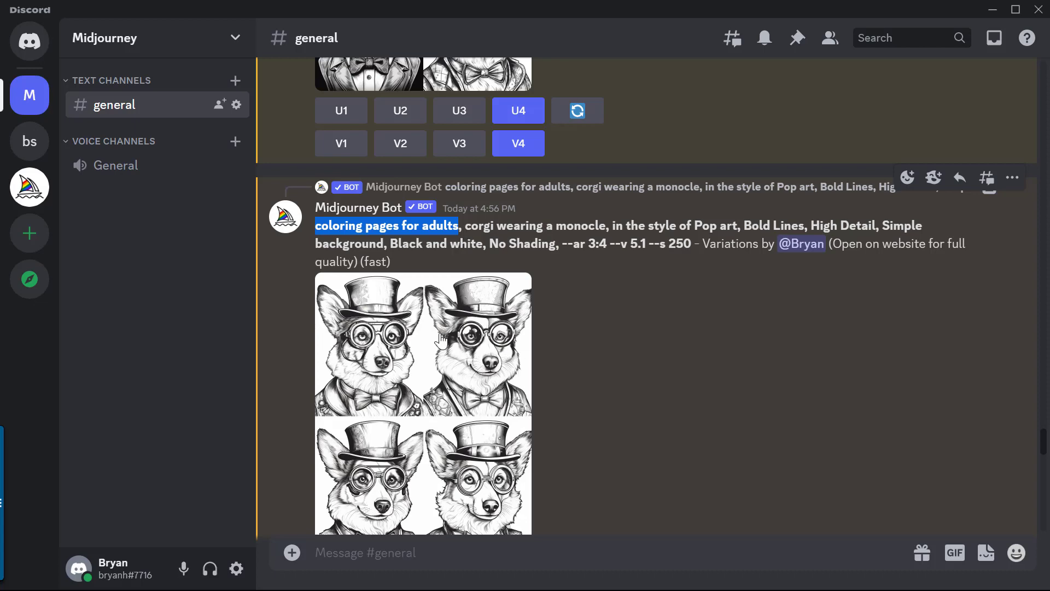
left_click(480, 233)
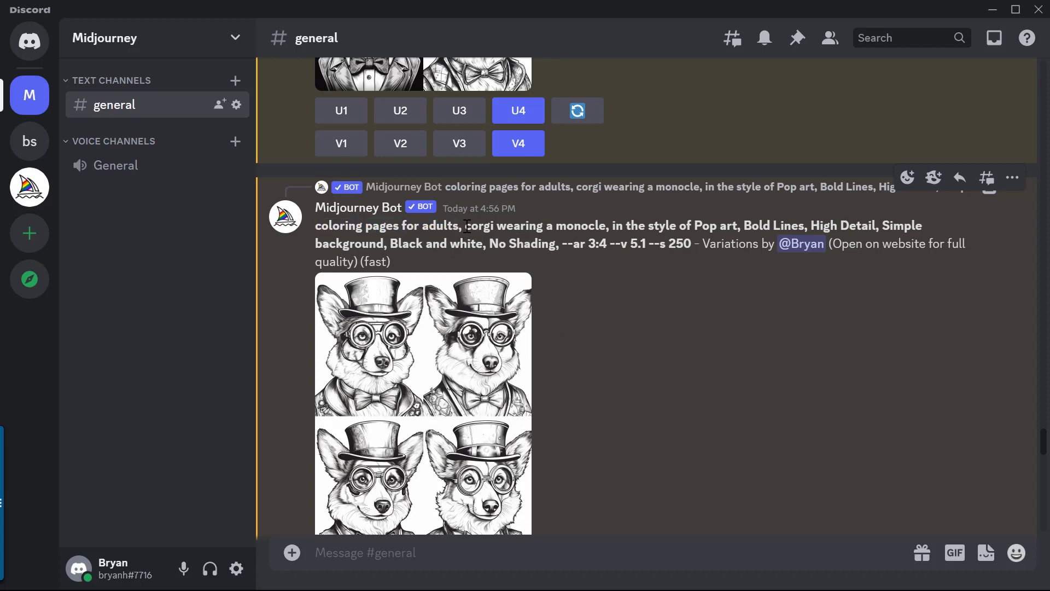
left_click_drag(465, 226, 608, 224)
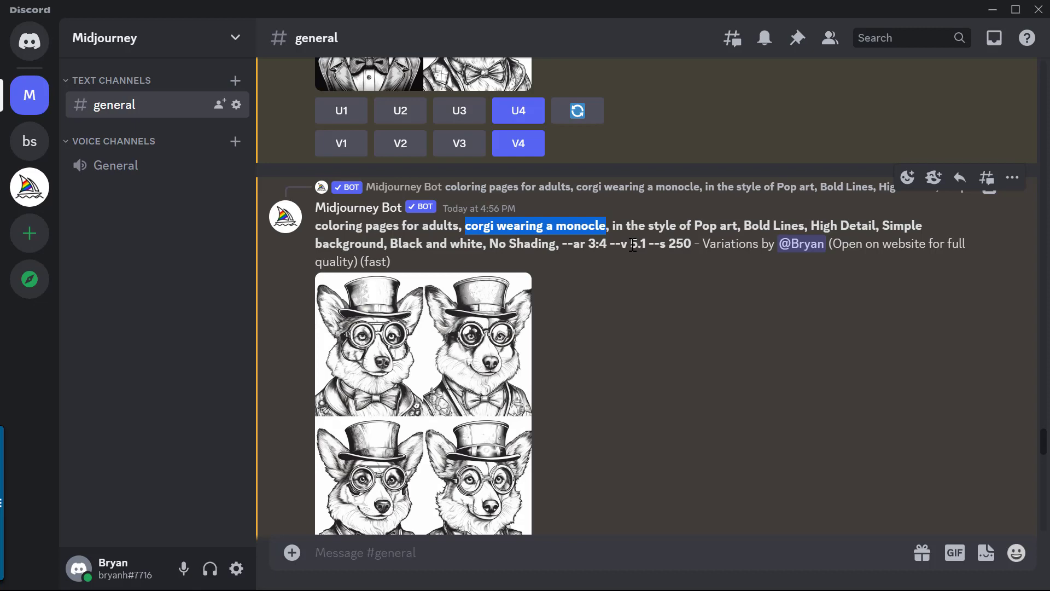
Highlight the monocle prompt's style wording, from "in the style of Pop art" through "No Shading"
left_click(644, 219)
left_click_drag(610, 224, 742, 220)
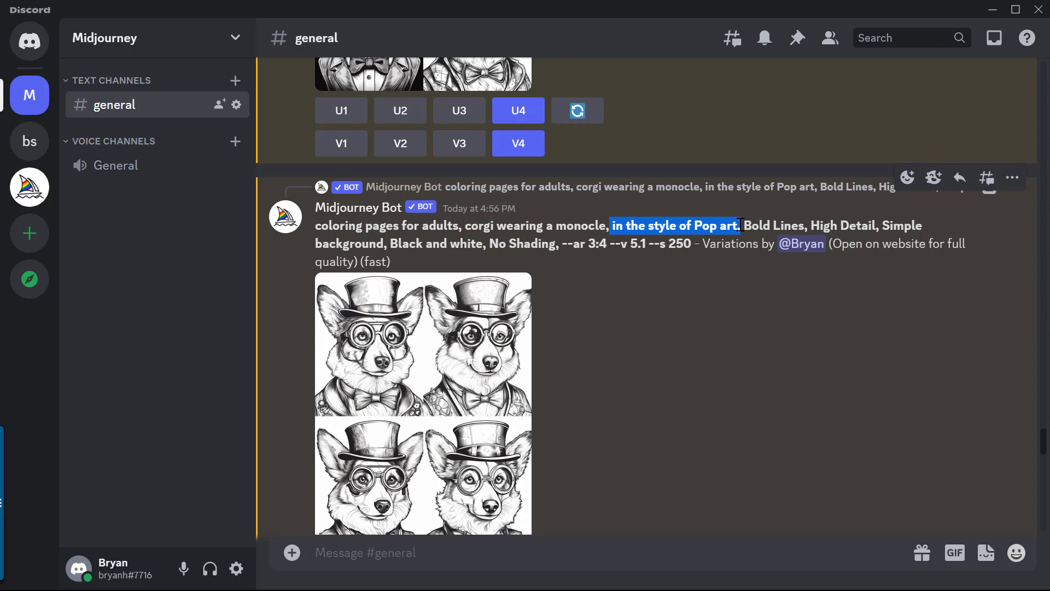
mouse_move(743, 226)
left_mouse_down()
mouse_move(877, 218)
mouse_move(385, 244)
mouse_move(556, 244)
left_mouse_up()
left_click(503, 248)
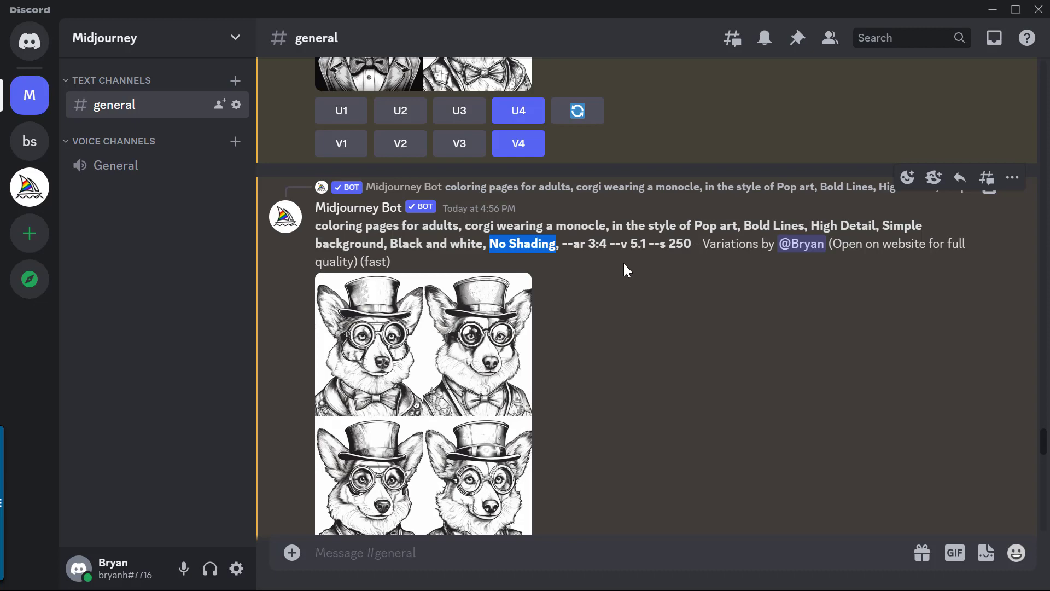
Highlight the monocle prompt's aspect ratio parameter "--ar 3:4", followed by its "--v 5.1 --s 250" parameters
left_click(623, 264)
left_click_drag(608, 244, 564, 243)
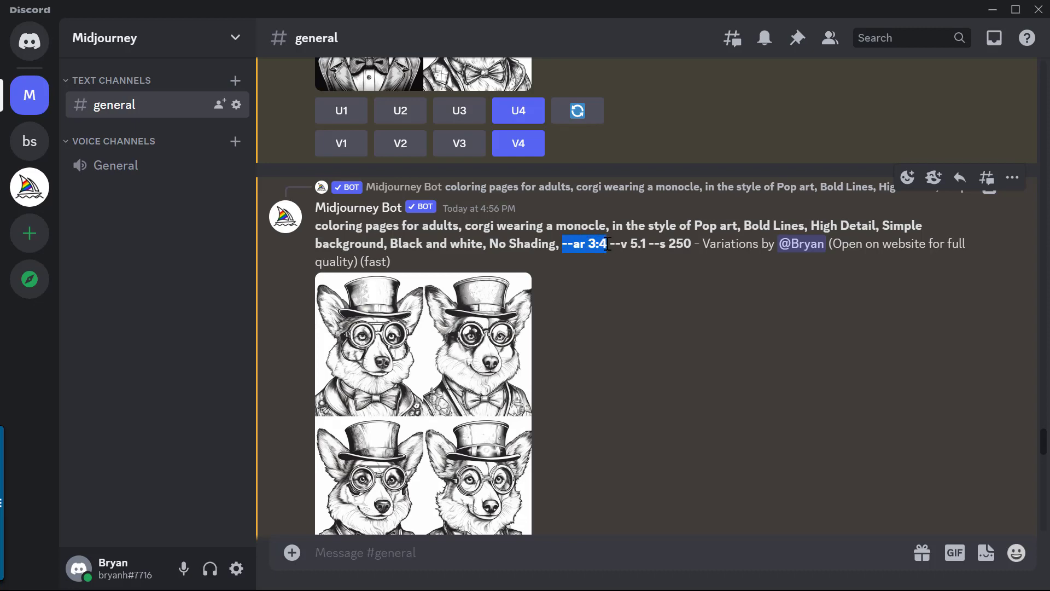
left_click_drag(608, 243, 563, 244)
left_click(611, 242)
left_click_drag(611, 242, 706, 246)
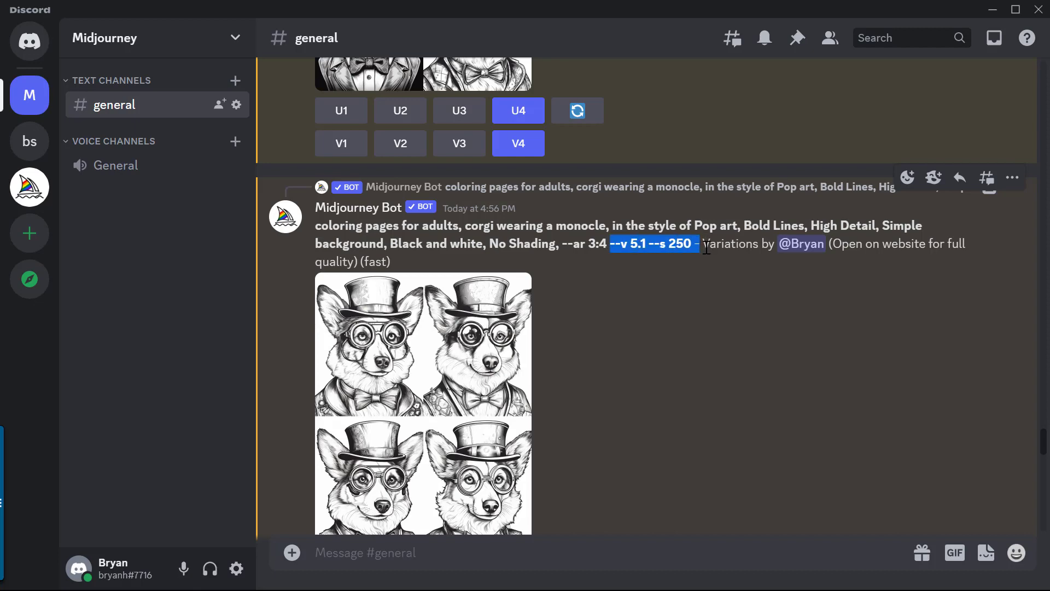
left_click(375, 230)
Compare the four monocle corgi variations and their upscale and variation options with the enlarged Image #4
scroll(515, 301, "down", 2)
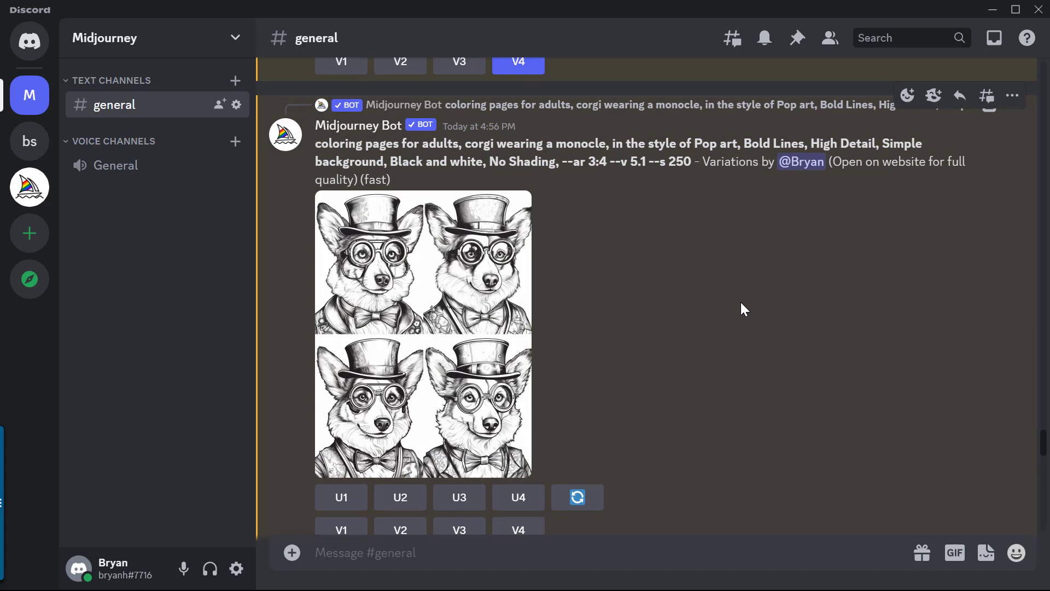
scroll(741, 303, "down", 2)
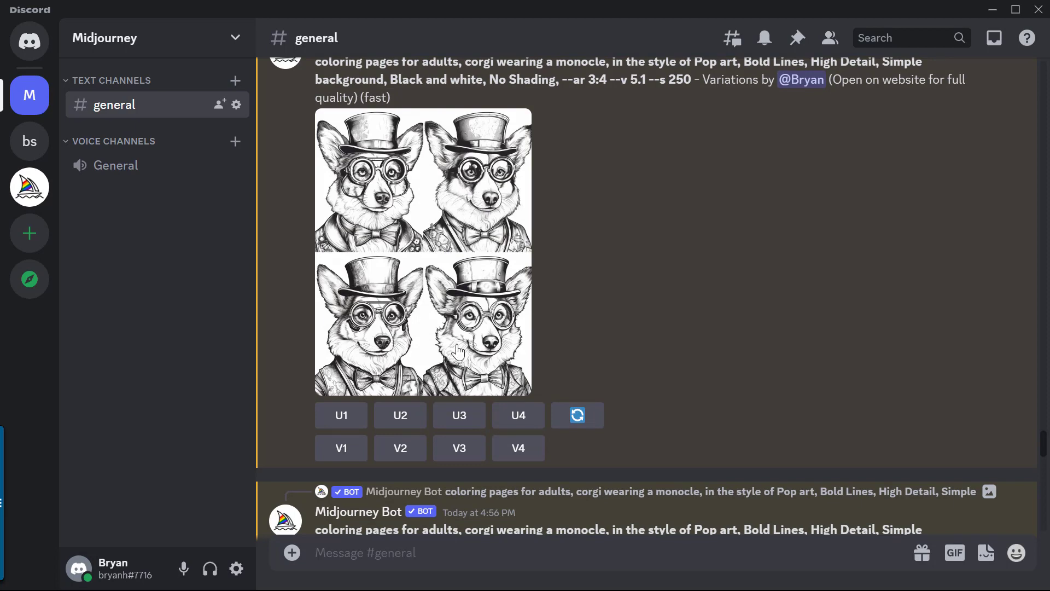
scroll(667, 270, "down", 6)
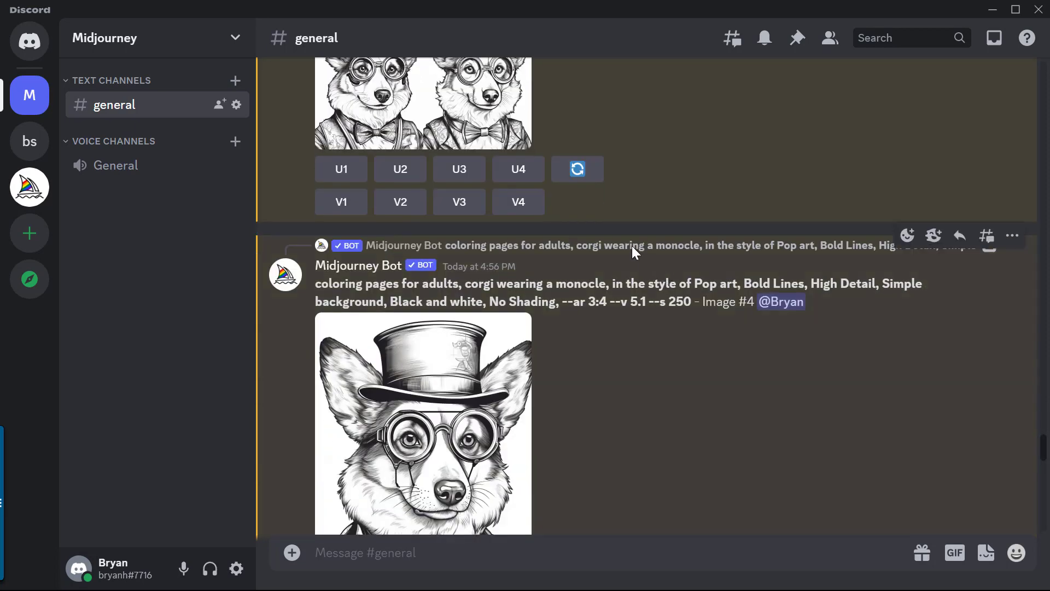
scroll(581, 187, "down", 2)
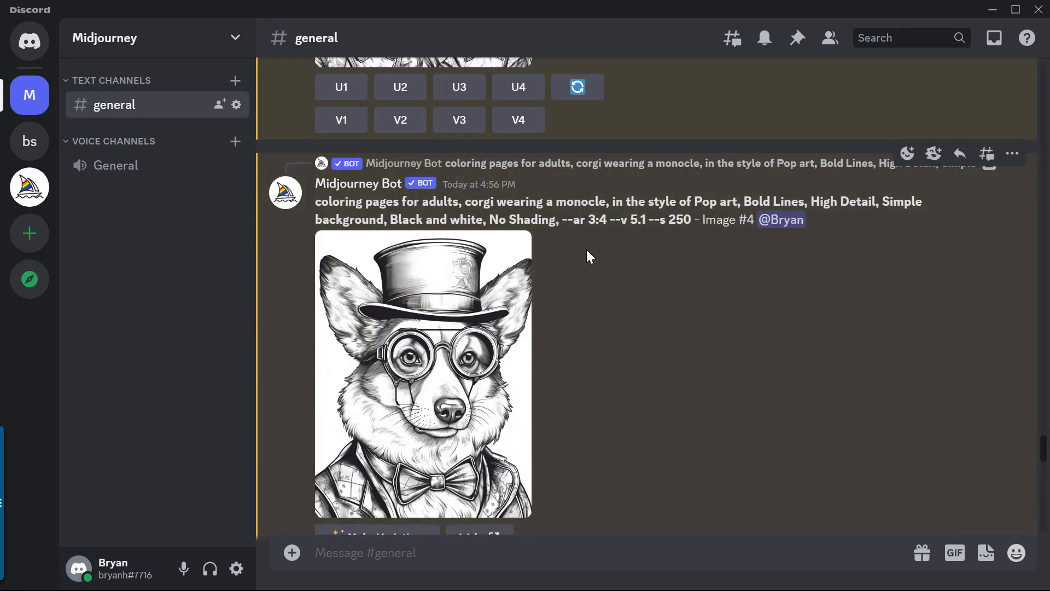
scroll(589, 256, "down", 2)
scroll(596, 311, "up", 10)
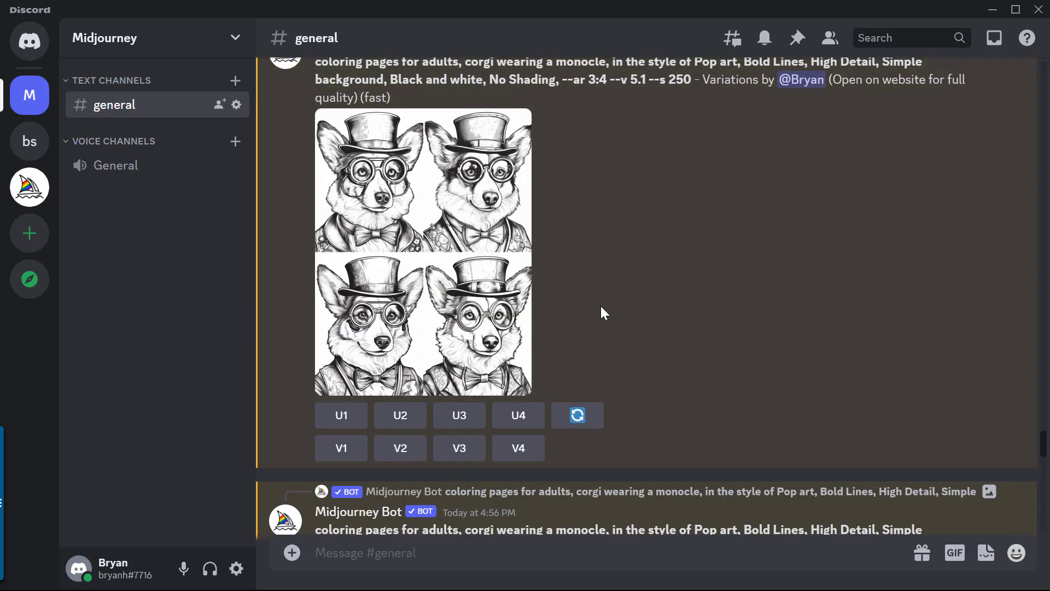
scroll(601, 312, "down", 4)
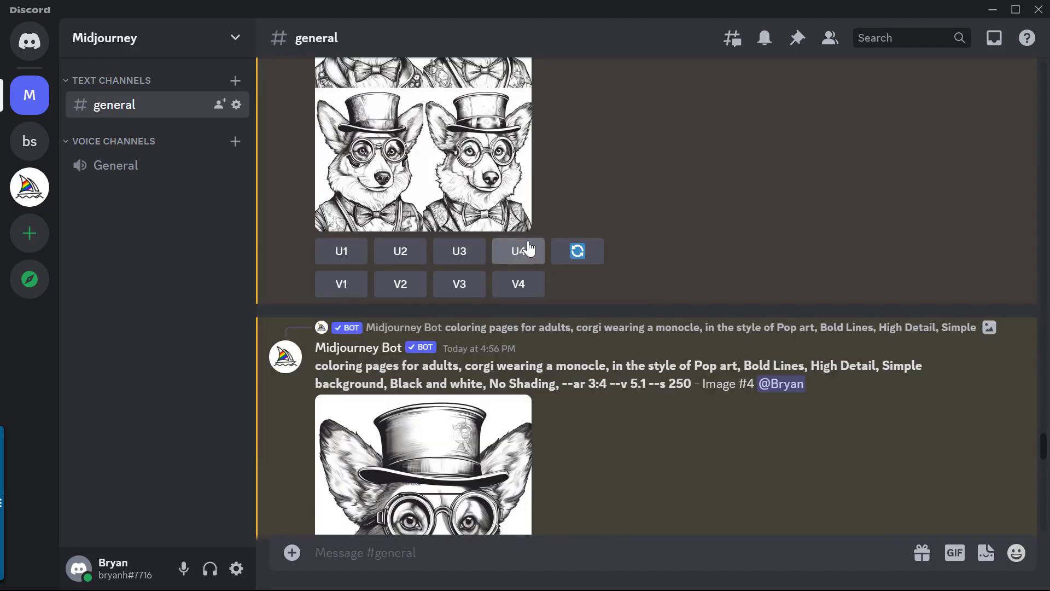
scroll(533, 262, "down", 2)
scroll(552, 416, "down", 2)
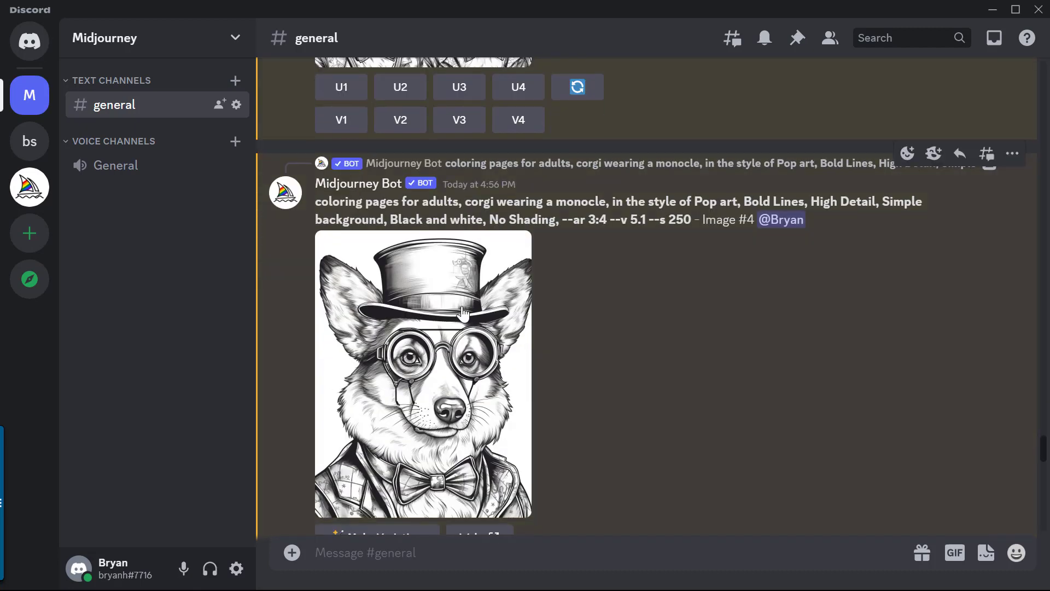
scroll(612, 306, "down", 4)
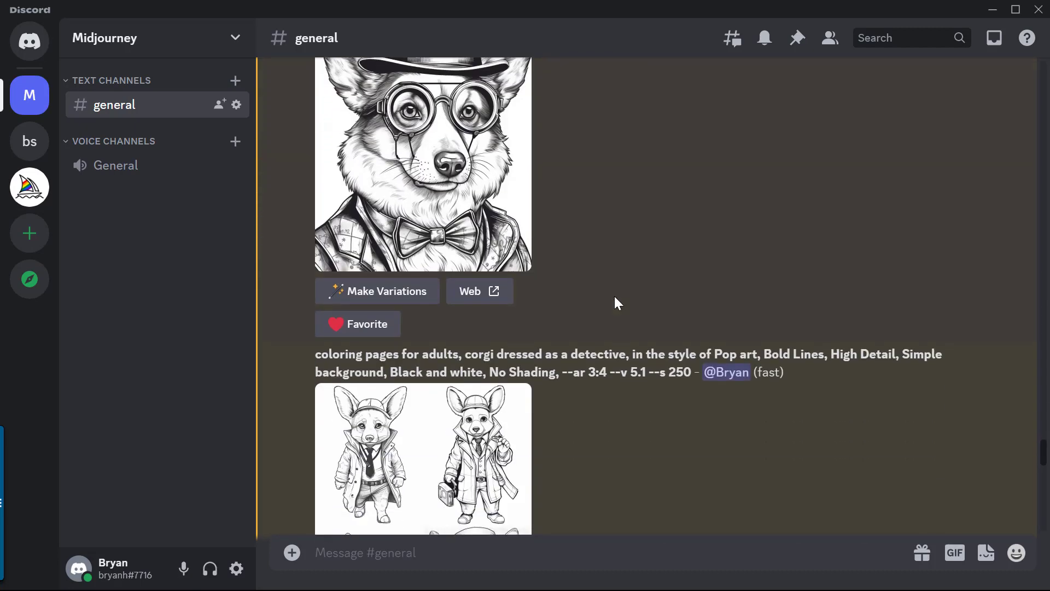
Examine the detective prompt by highlighting its opening phrase, style wording and "corgi dressed as a detective", and view its four images
scroll(615, 296, "down", 2)
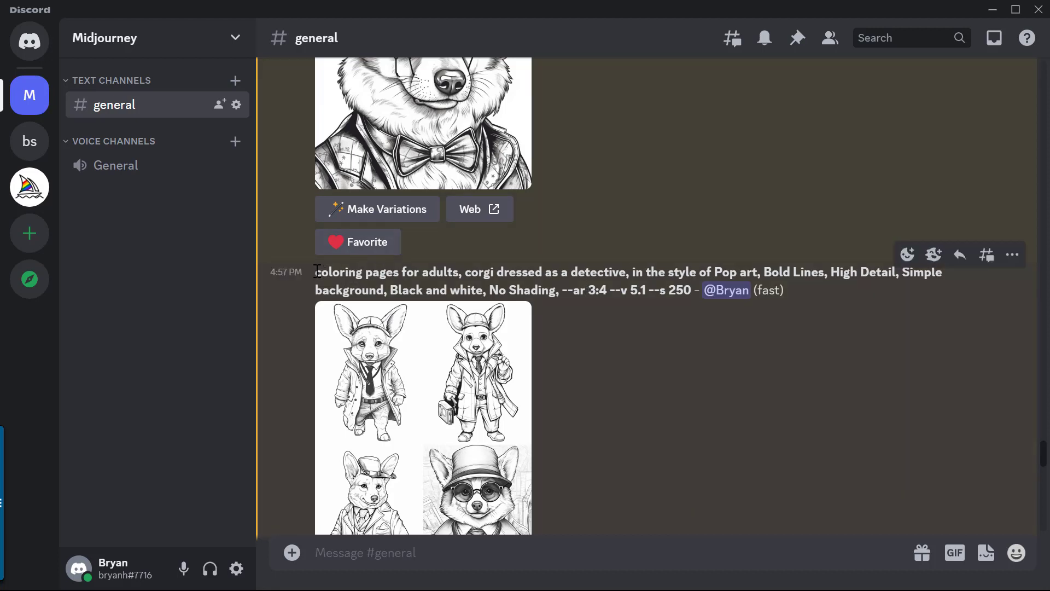
left_click_drag(317, 271, 459, 272)
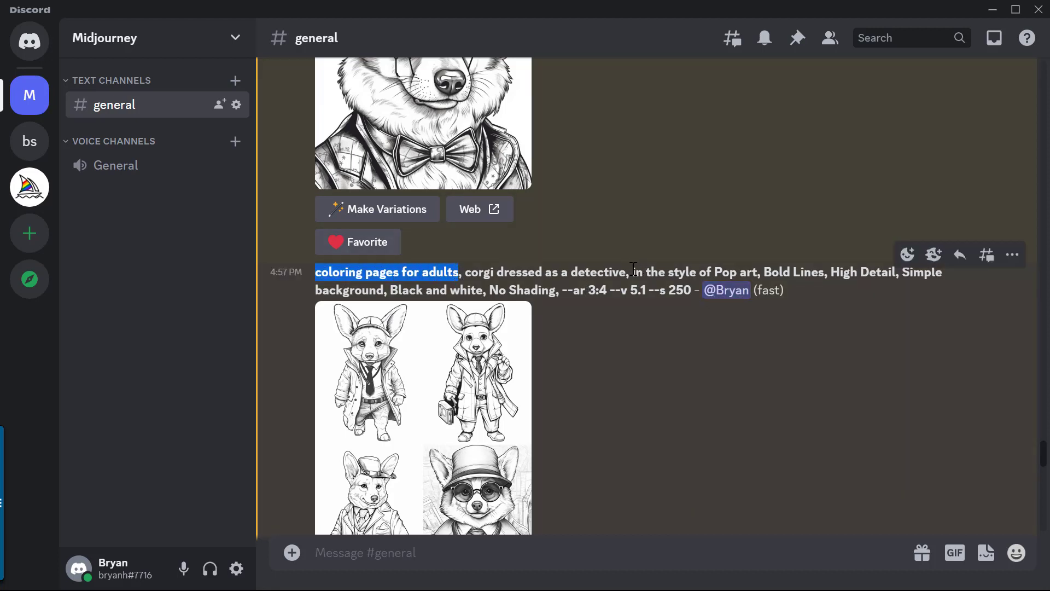
mouse_move(633, 270)
left_mouse_down()
mouse_move(850, 272)
mouse_move(541, 288)
mouse_move(557, 290)
left_mouse_up()
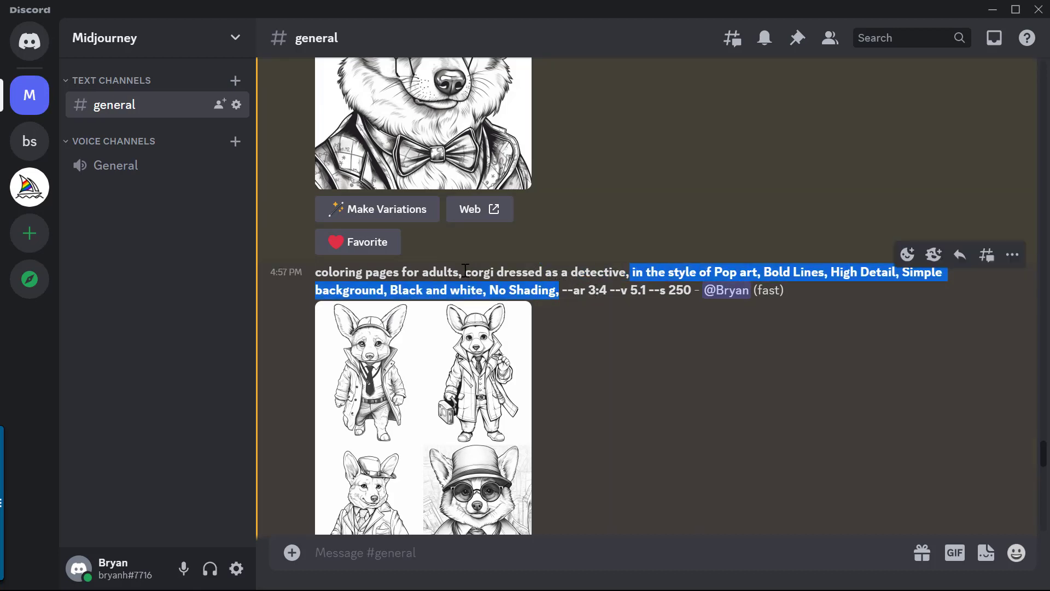
left_click_drag(465, 271, 626, 272)
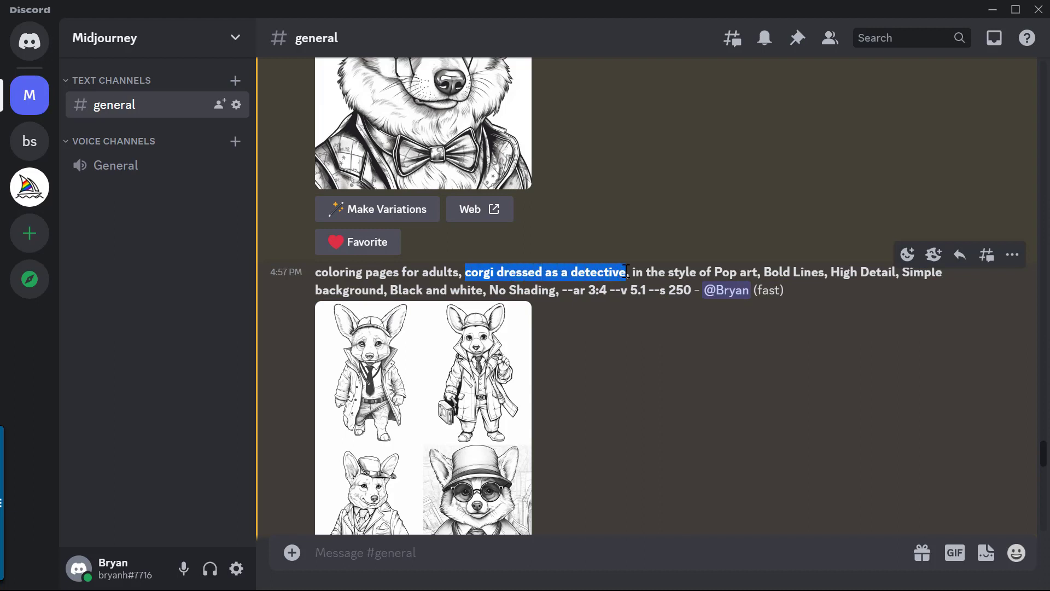
scroll(623, 270, "down", 2)
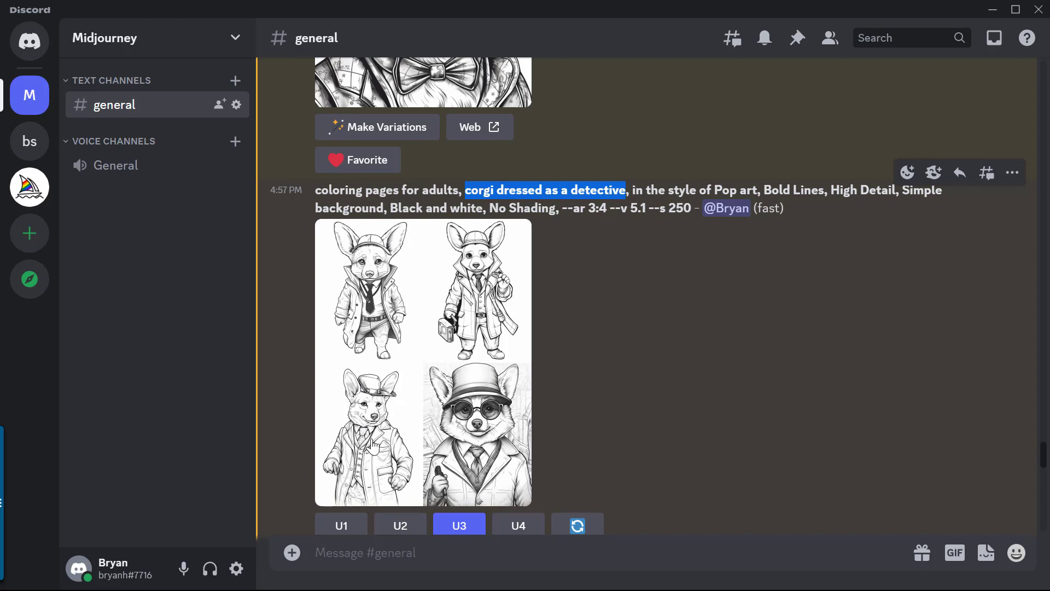
Examine the beach prompt by highlighting "corgi relaxing at the beach" and its full wording from "coloring pages for adults" through "No Shading"
scroll(455, 458, "down", 2)
scroll(496, 435, "down", 5)
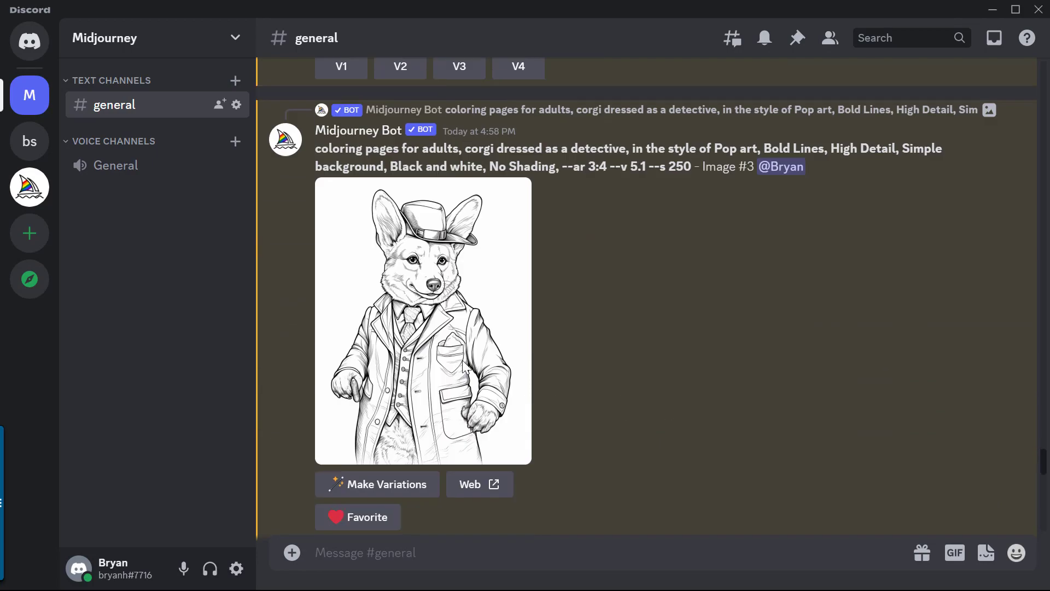
scroll(488, 278, "down", 5)
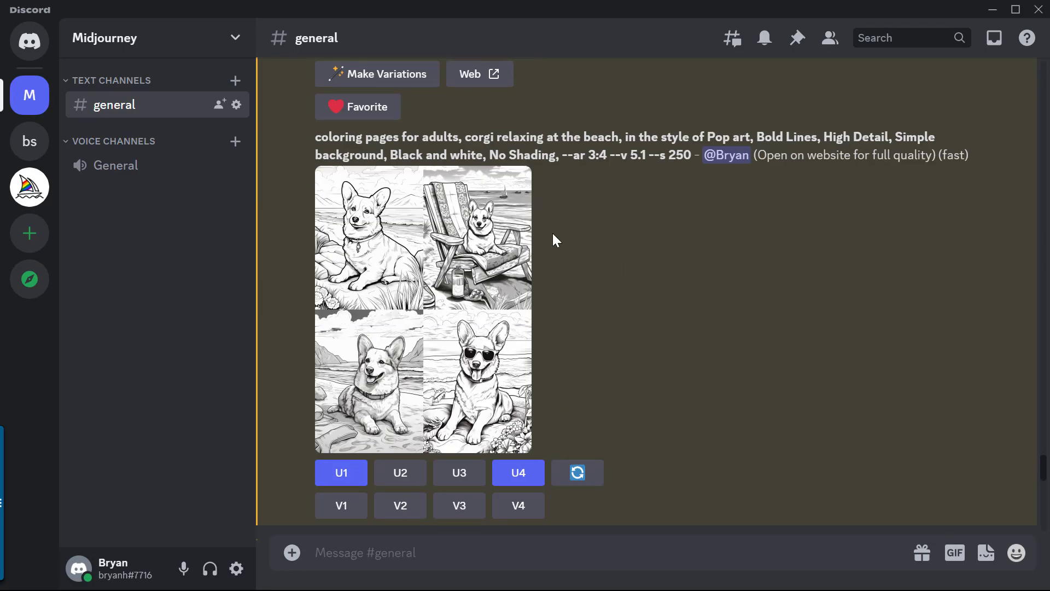
left_click_drag(471, 141, 624, 141)
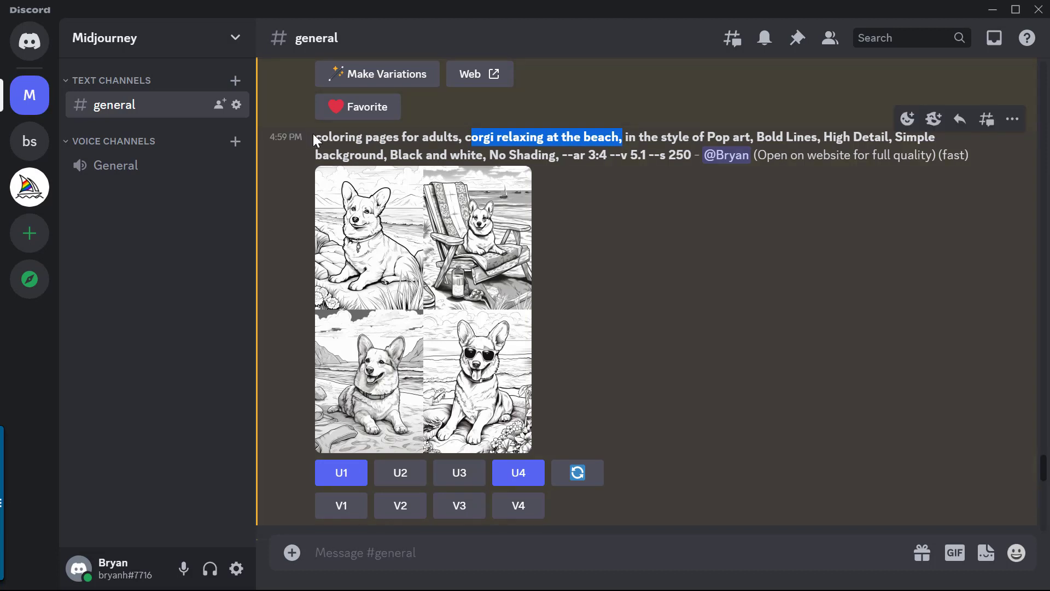
mouse_move(315, 138)
left_mouse_down()
mouse_move(527, 140)
mouse_move(560, 162)
left_mouse_up()
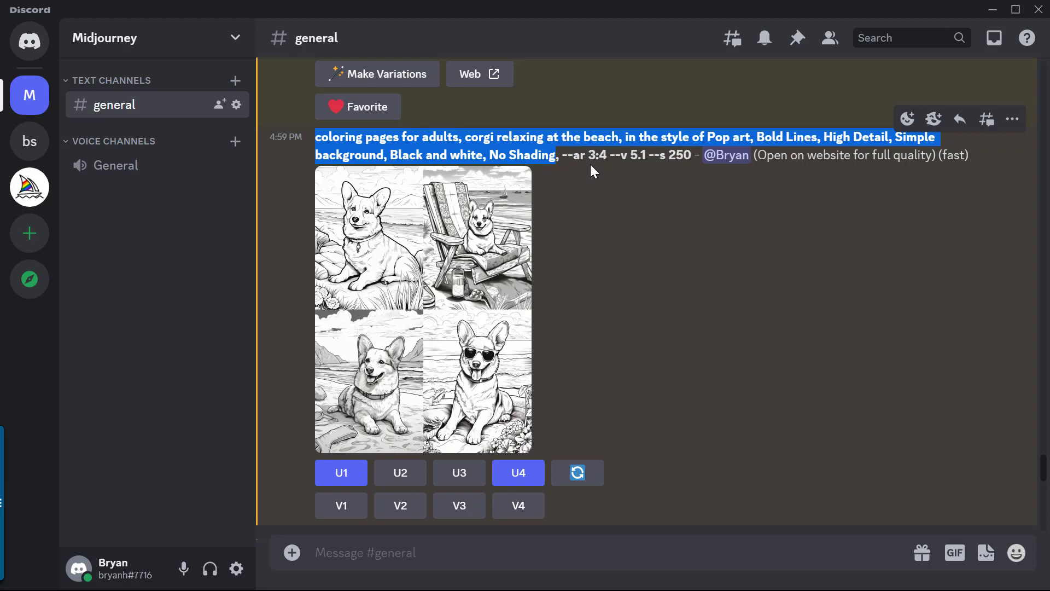
left_click(546, 139)
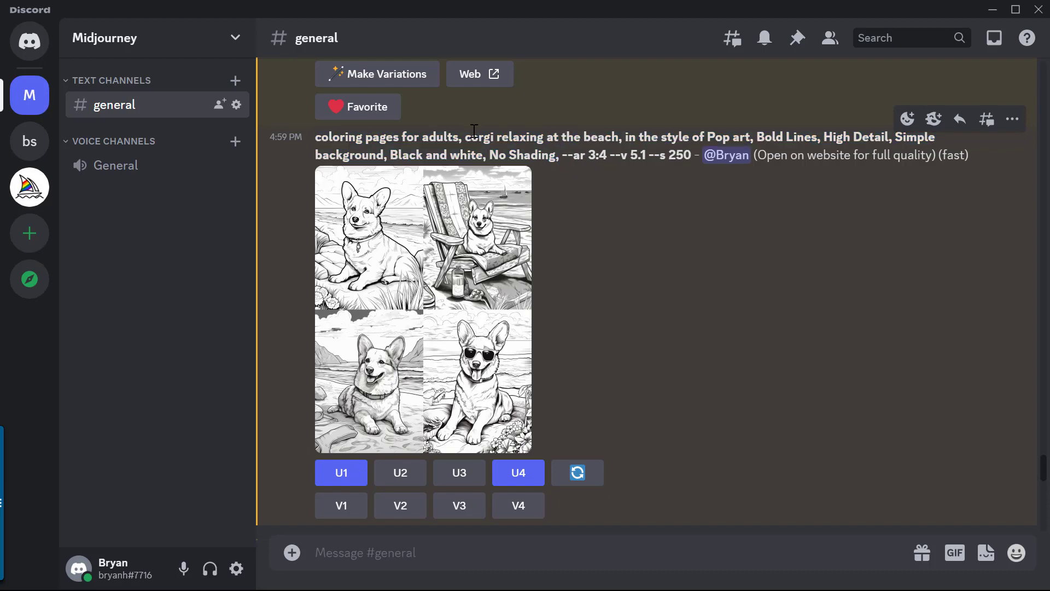
left_click_drag(467, 137, 624, 144)
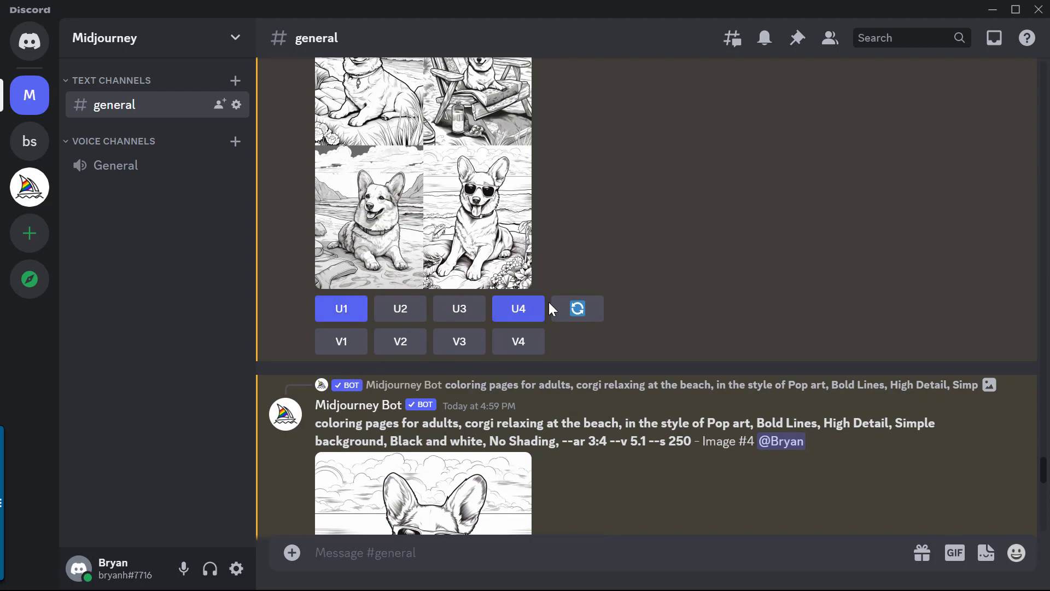
Compare the enlarged black-and-white beach corgis, Image #4 and Image #1, with the Full Color coloring-page results and their enlarged Image #2
scroll(530, 311, "down", 3)
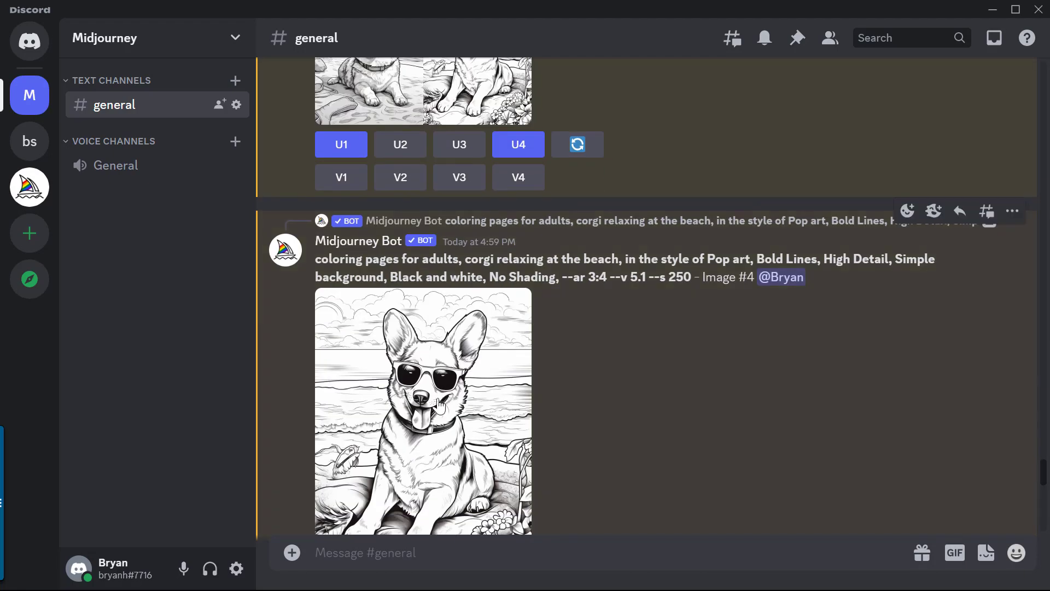
scroll(440, 406, "down", 9)
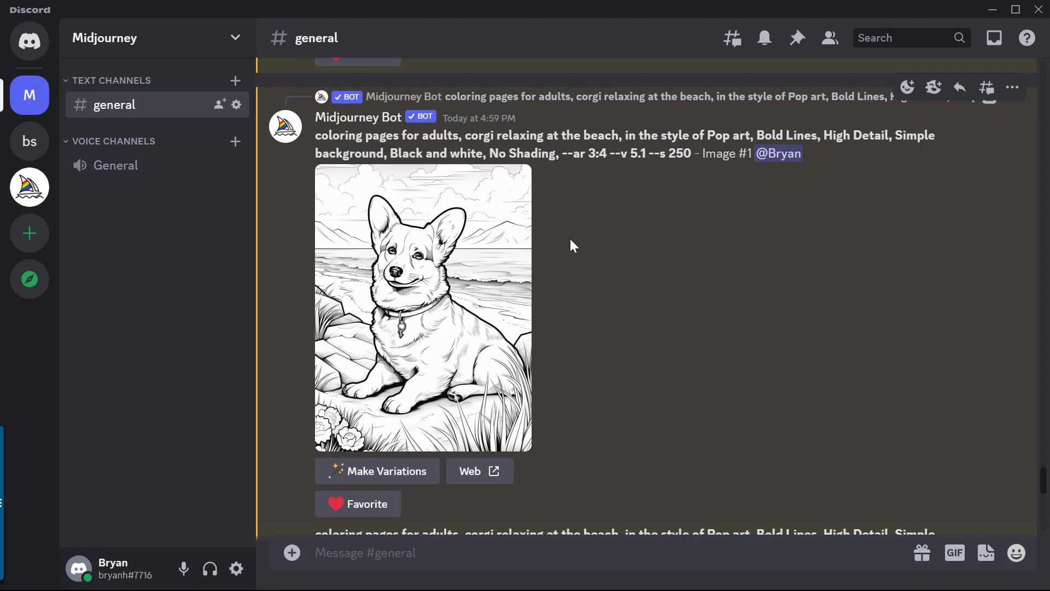
scroll(572, 238, "down", 10)
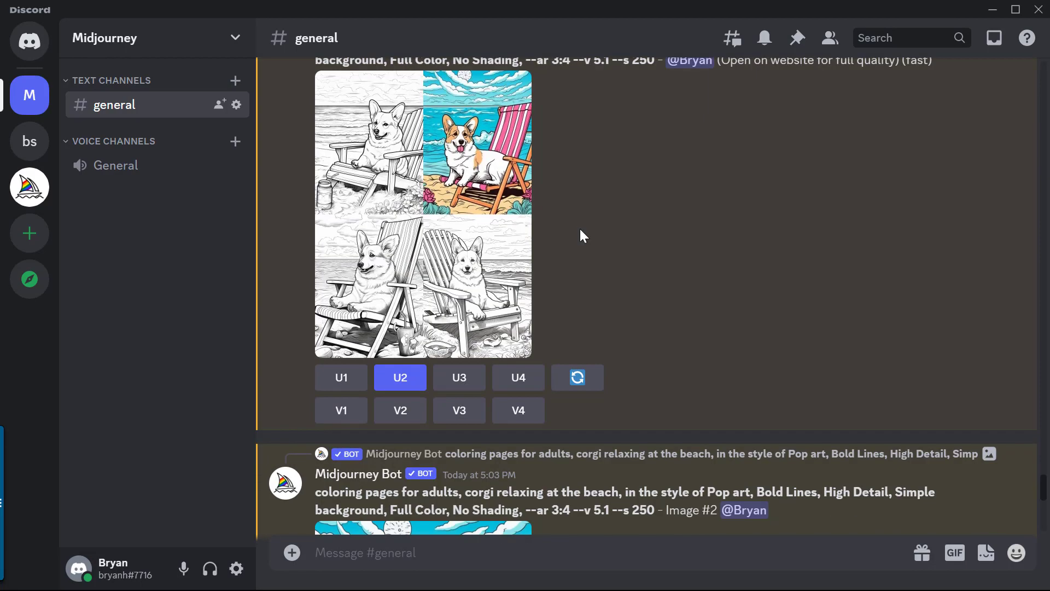
scroll(580, 229, "down", 7)
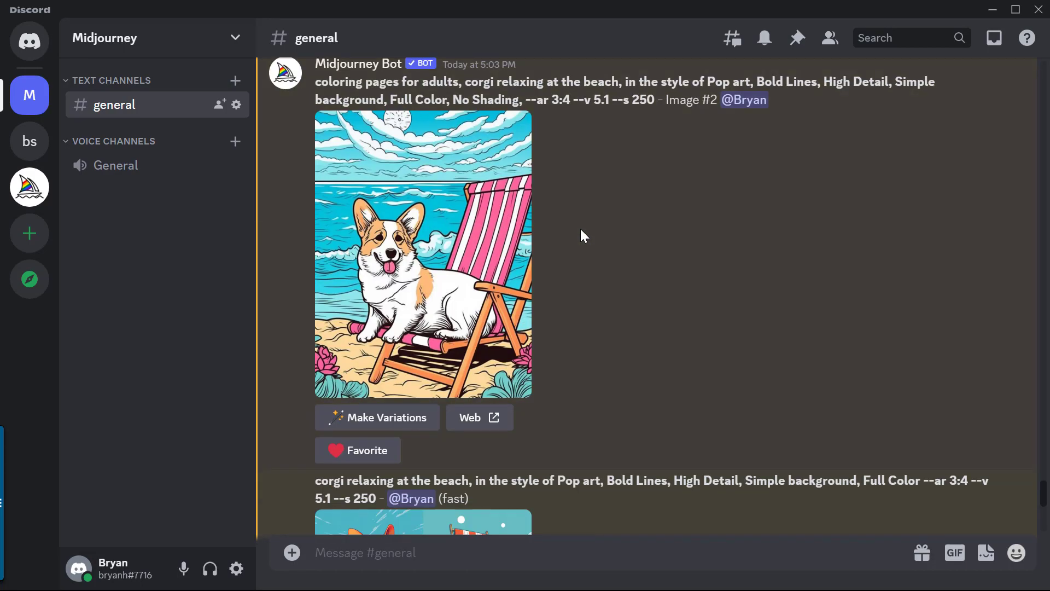
scroll(581, 230, "down", 3)
scroll(579, 230, "down", 4)
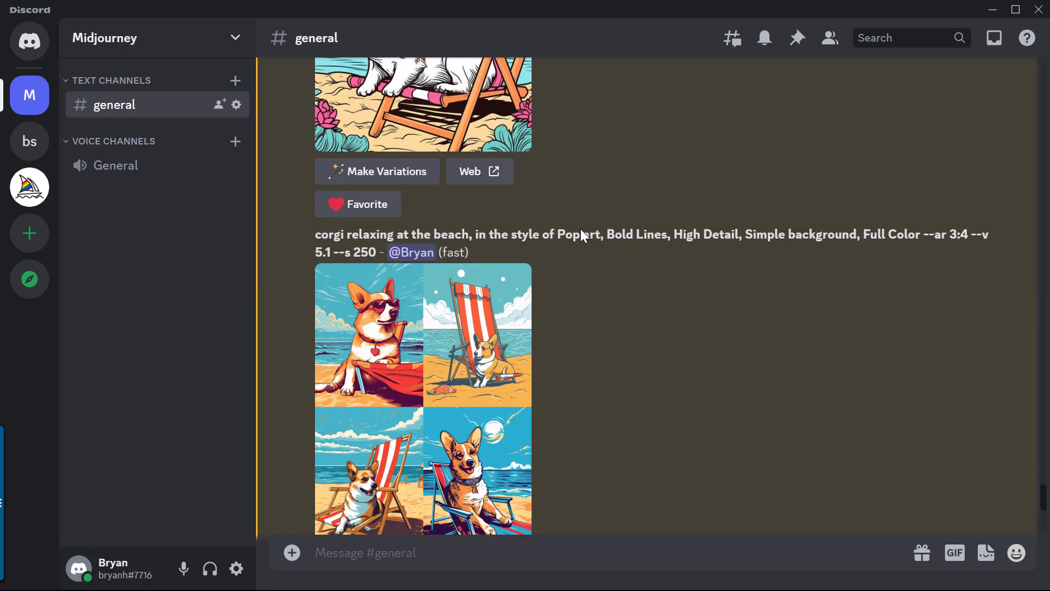
Highlight "corgi relaxing at the beach", the style wording through "Simple background" and "Full Color" in the beach prompt without "coloring pages for adults"
scroll(580, 228, "up", 1)
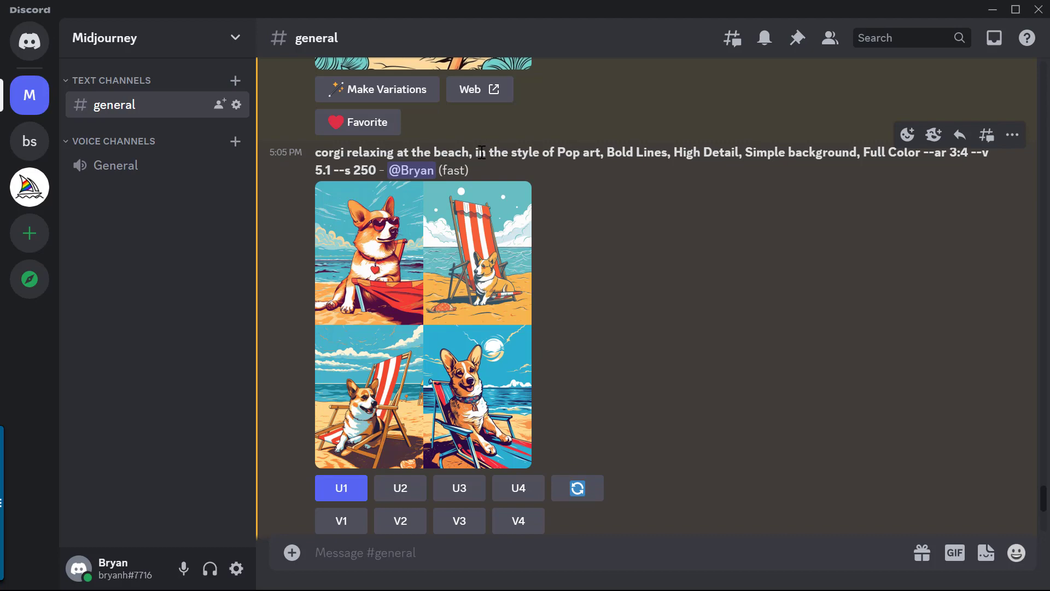
left_click_drag(472, 152, 317, 152)
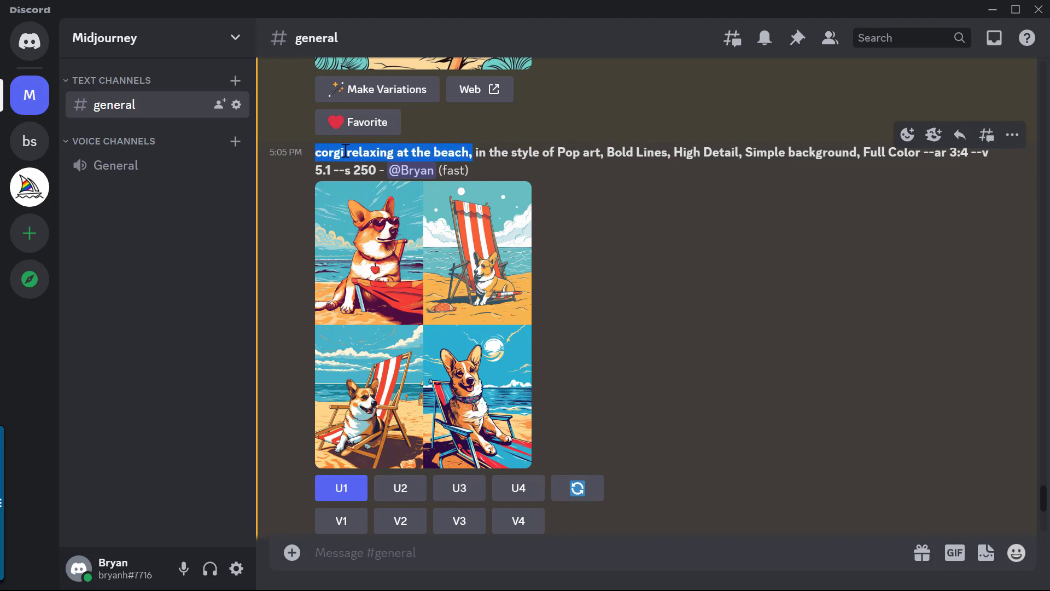
left_click(498, 153)
left_click_drag(475, 154, 861, 152)
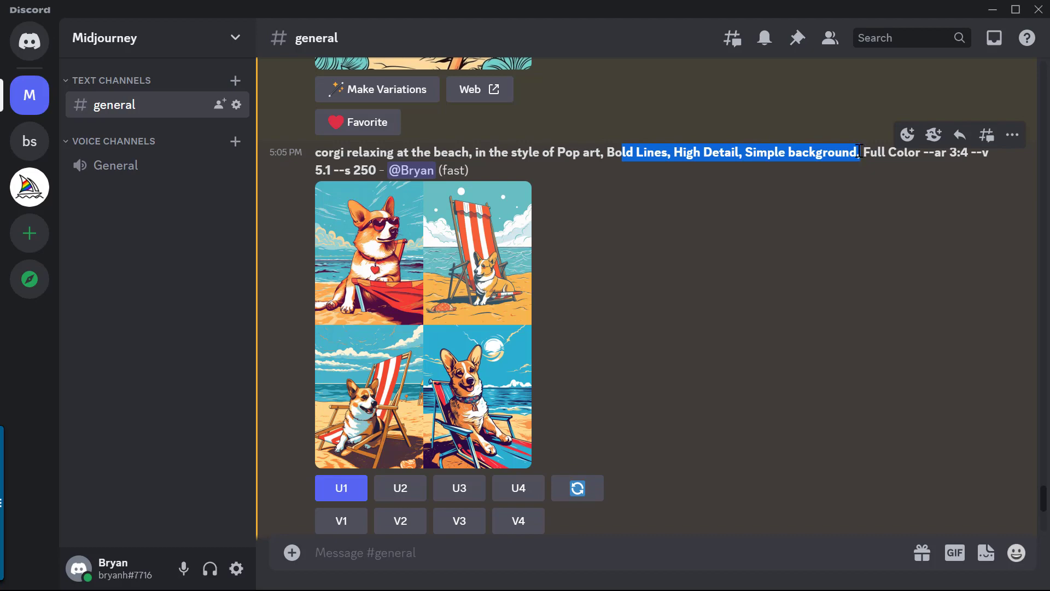
left_click(878, 149)
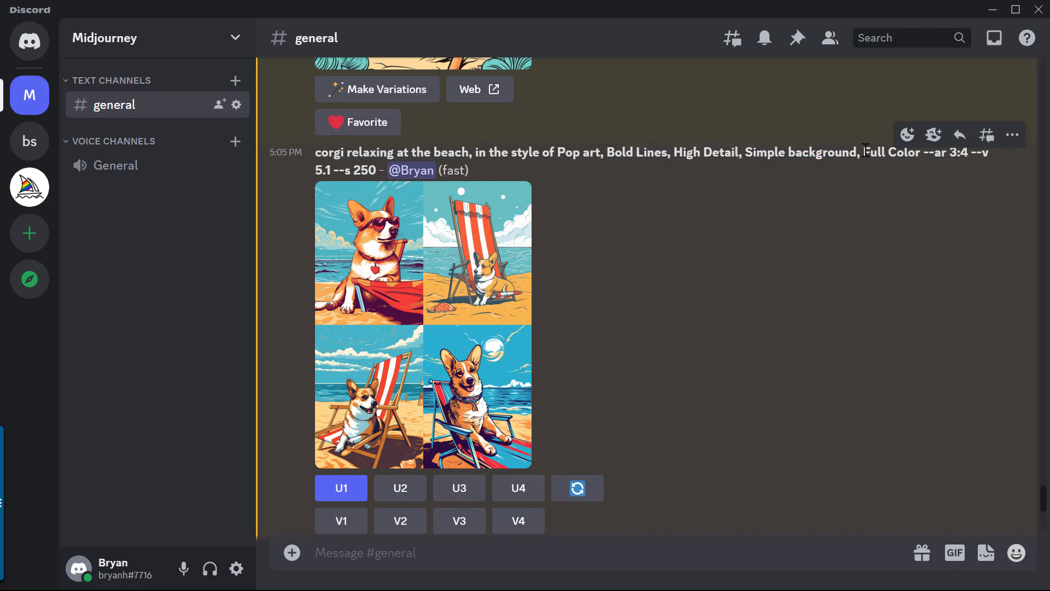
left_click_drag(863, 152, 922, 156)
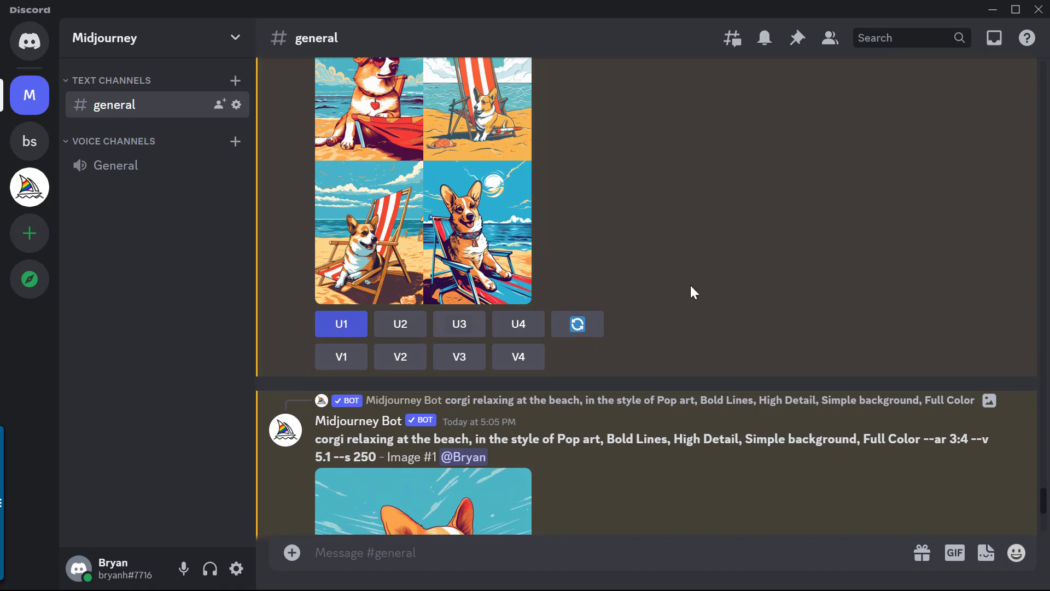
Copy the ninja prompt's text from "coloring pages for adults" through "--ar 3:4"
scroll(602, 301, "down", 3)
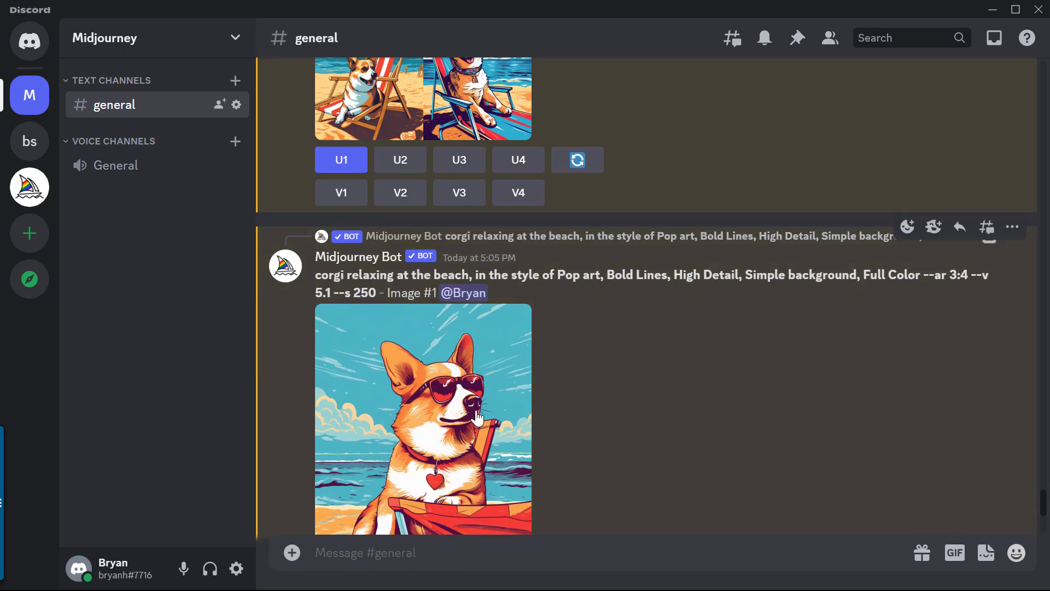
scroll(477, 417, "down", 10)
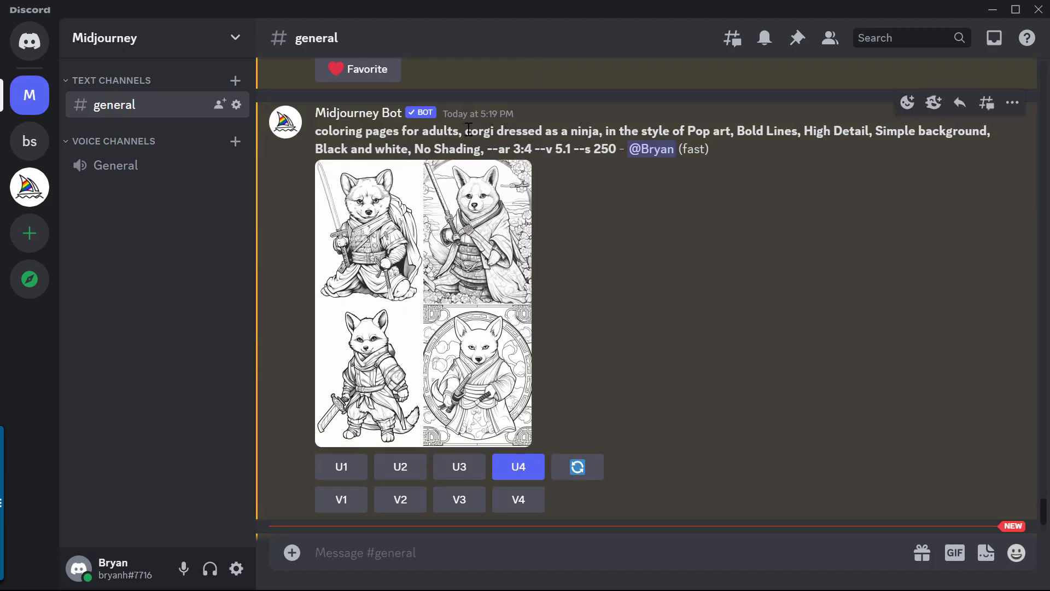
left_click_drag(467, 131, 598, 132)
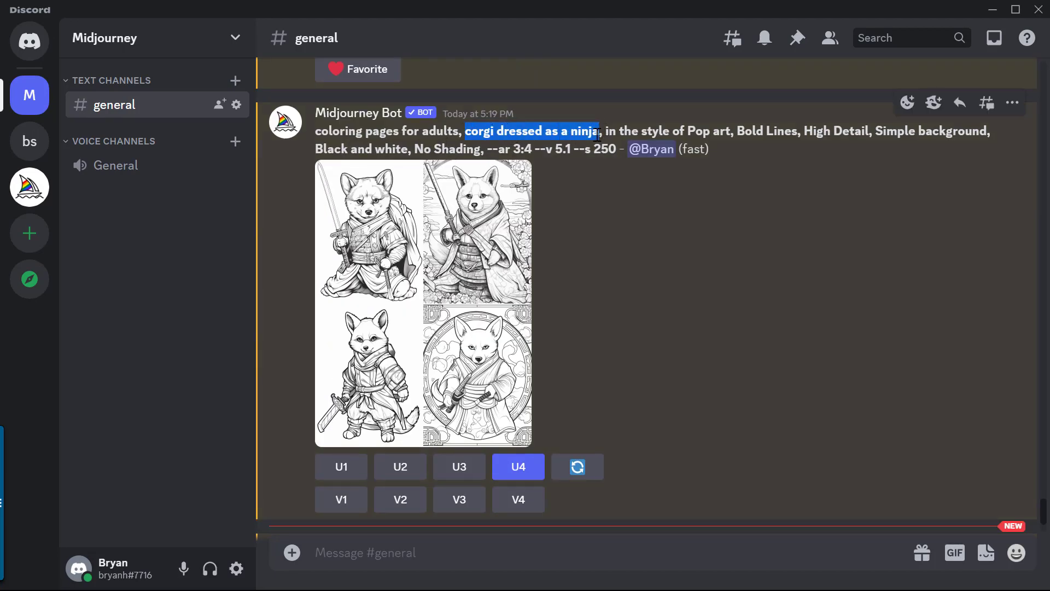
left_click_drag(534, 147, 318, 131)
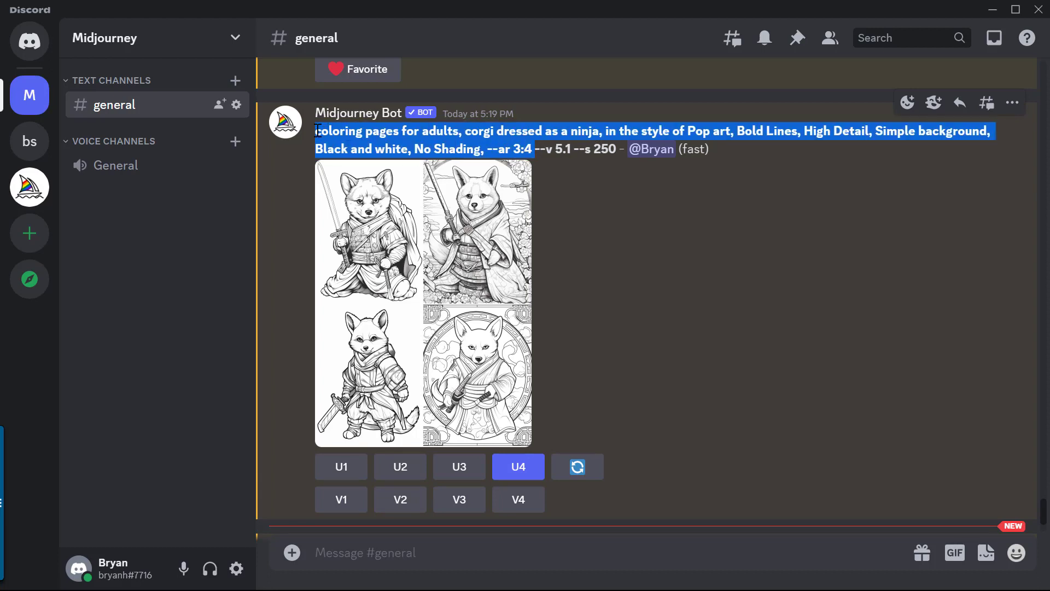
right_click(395, 137)
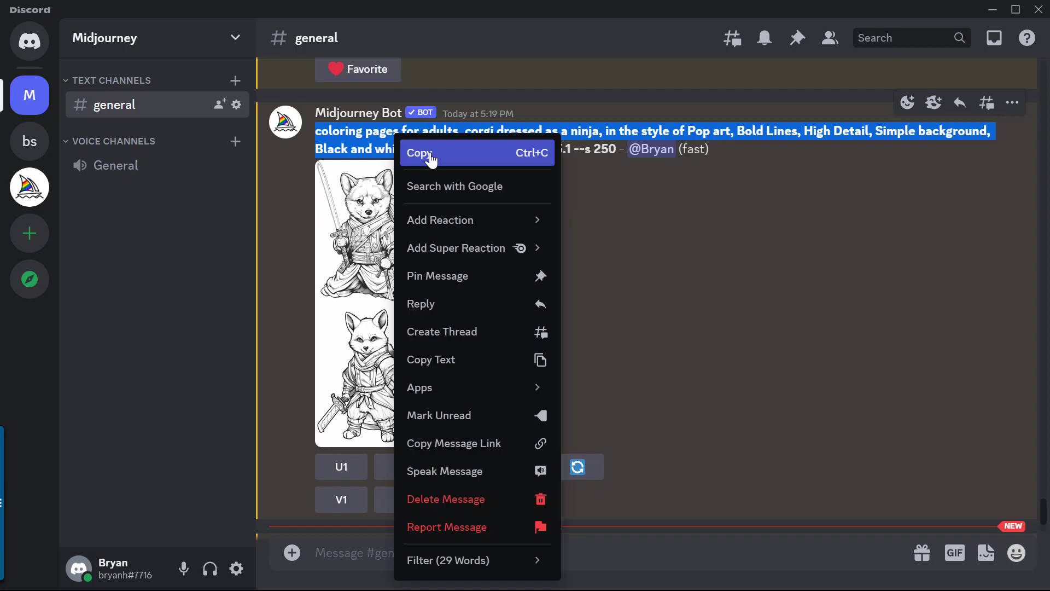
left_click(430, 156)
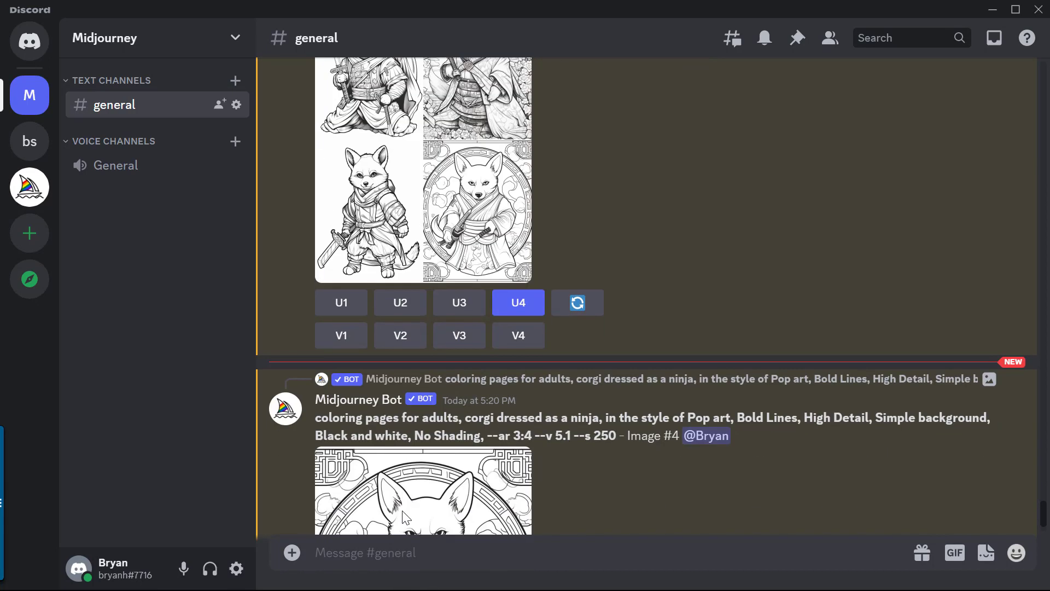
Start a Midjourney /imagine command in the general channel and paste the copied ninja prompt into it
scroll(446, 386, "down", 5)
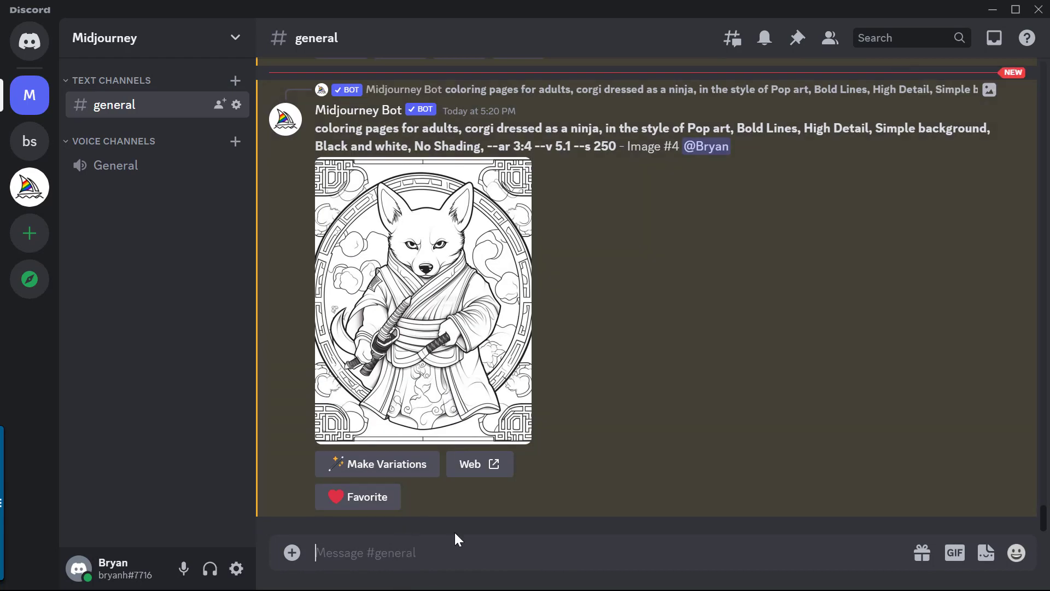
type("/imag")
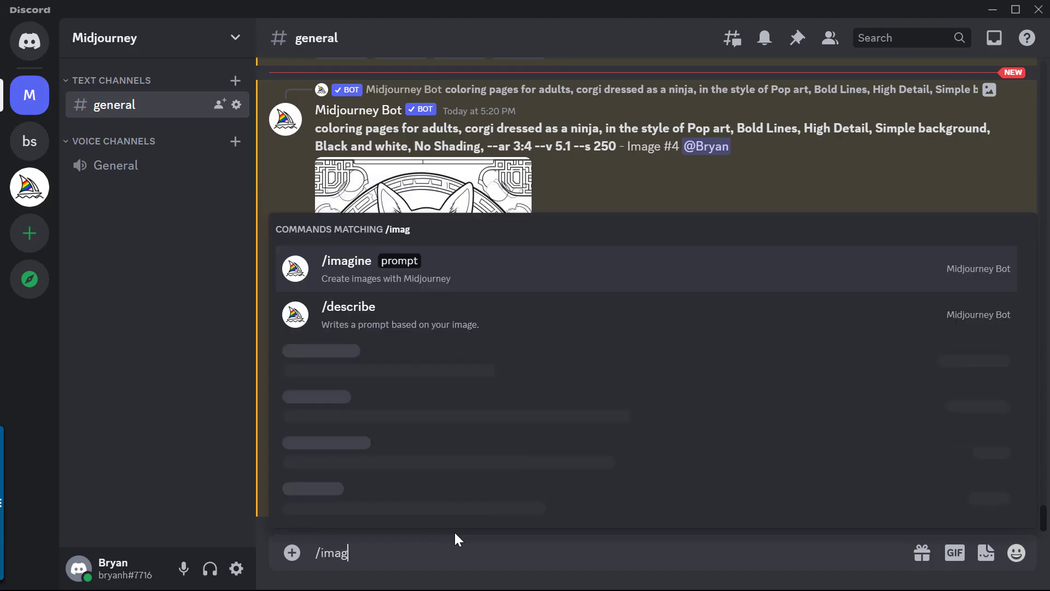
type("ine")
key("Return")
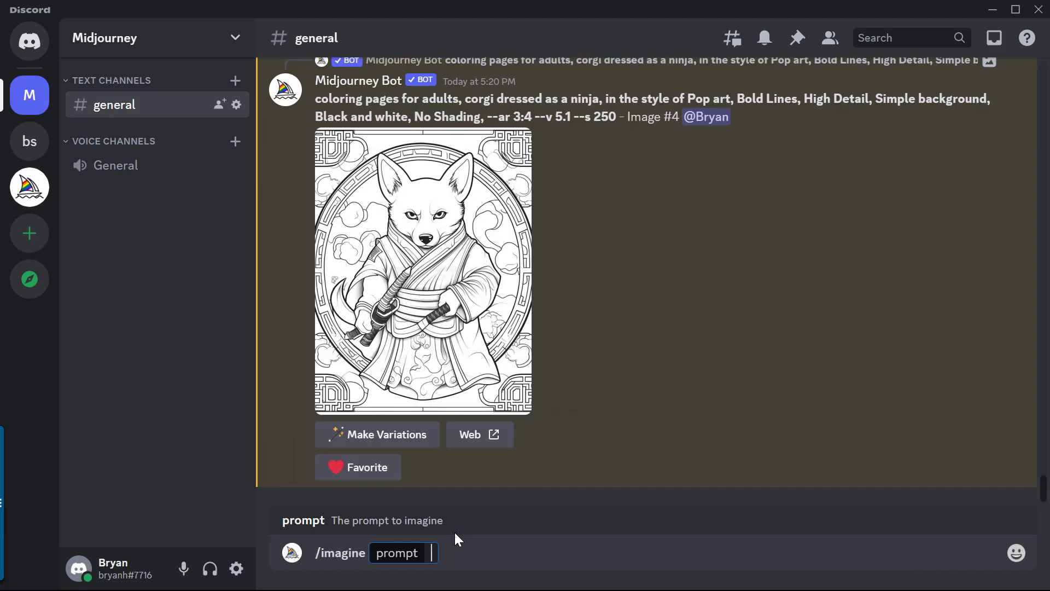
key("ctrl+v")
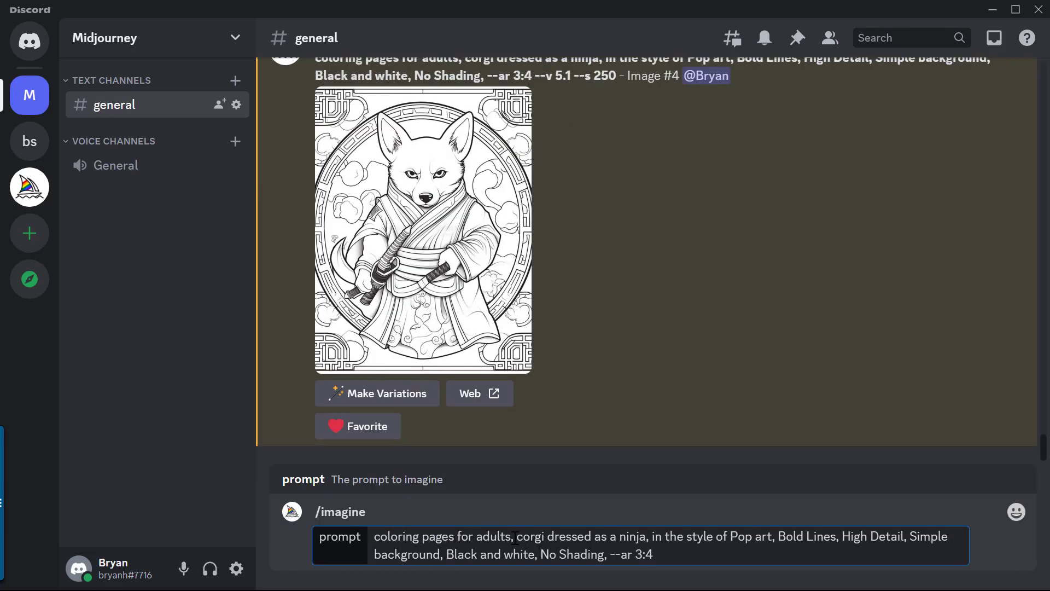
Replace the ninja subject in the prompt with "corgi doing skydiving and having fun" and submit it
left_click_drag(522, 539, 645, 538)
key("BackSpace")
type("orgi ")
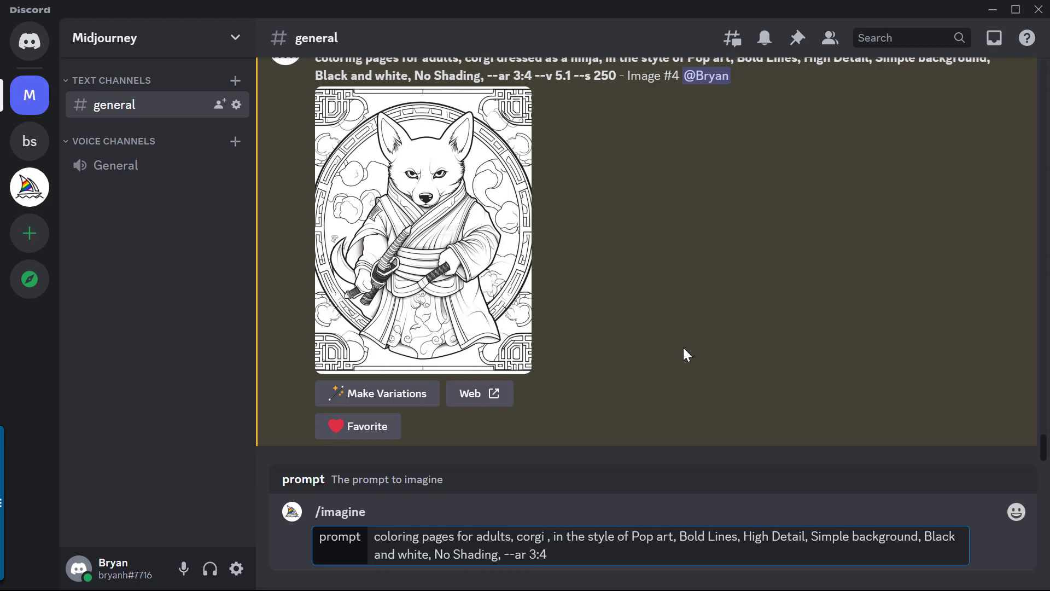
type("doing skydiving")
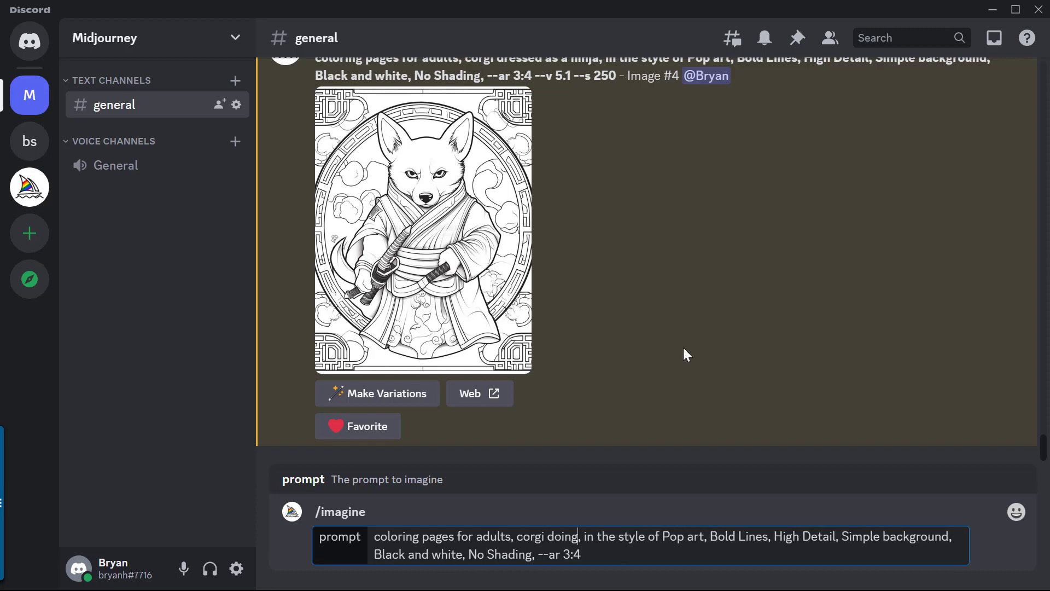
type(" and having fun")
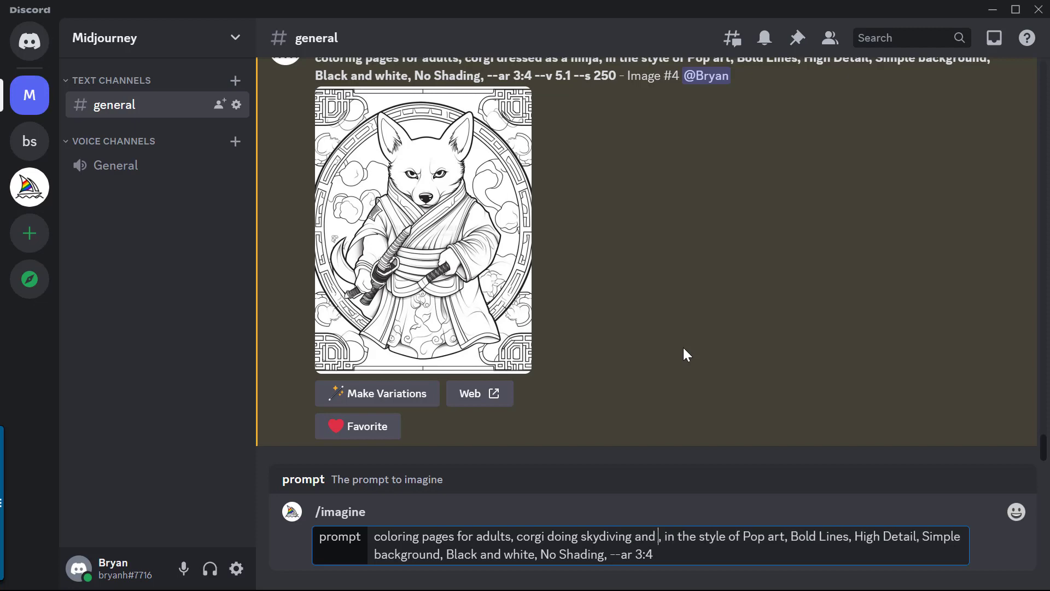
key("Return")
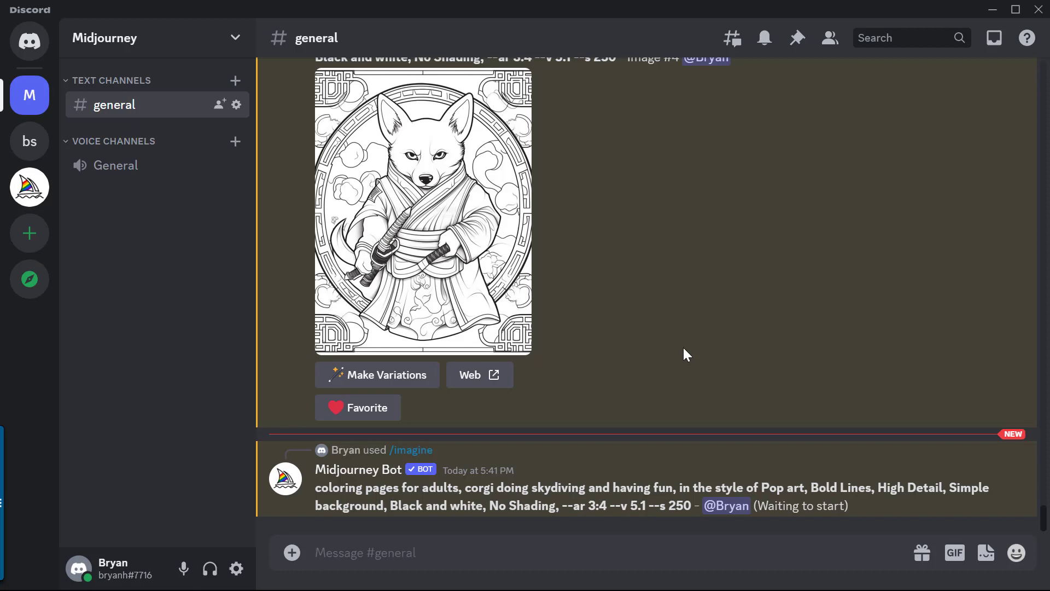
Enter /imagine in the general channel's message field and look over the earlier beach, ninja and skydiving corgi images
type("/imagine")
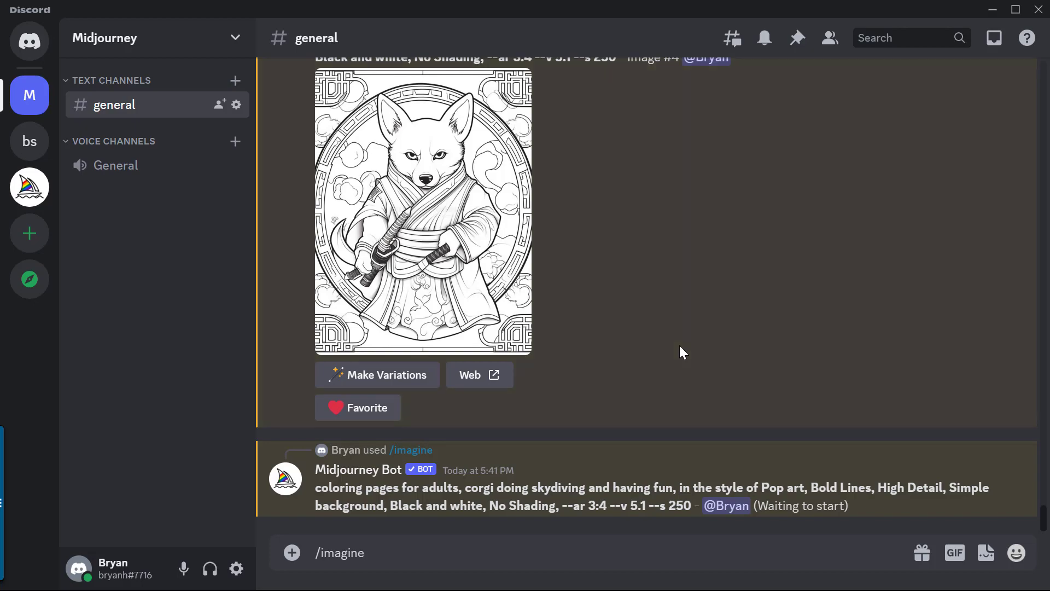
scroll(679, 346, "up", 10)
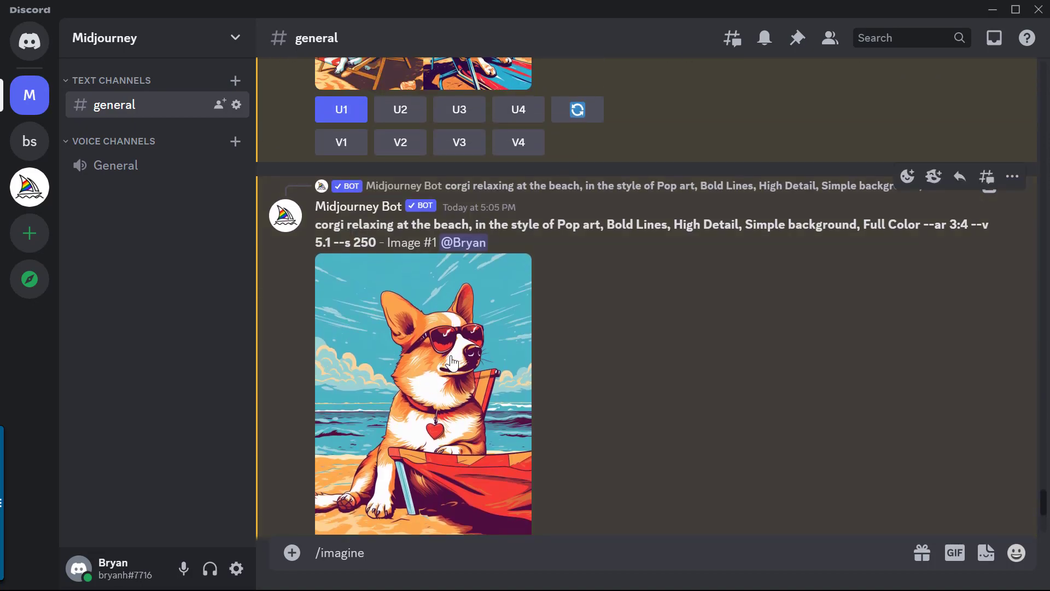
scroll(686, 333, "down", 10)
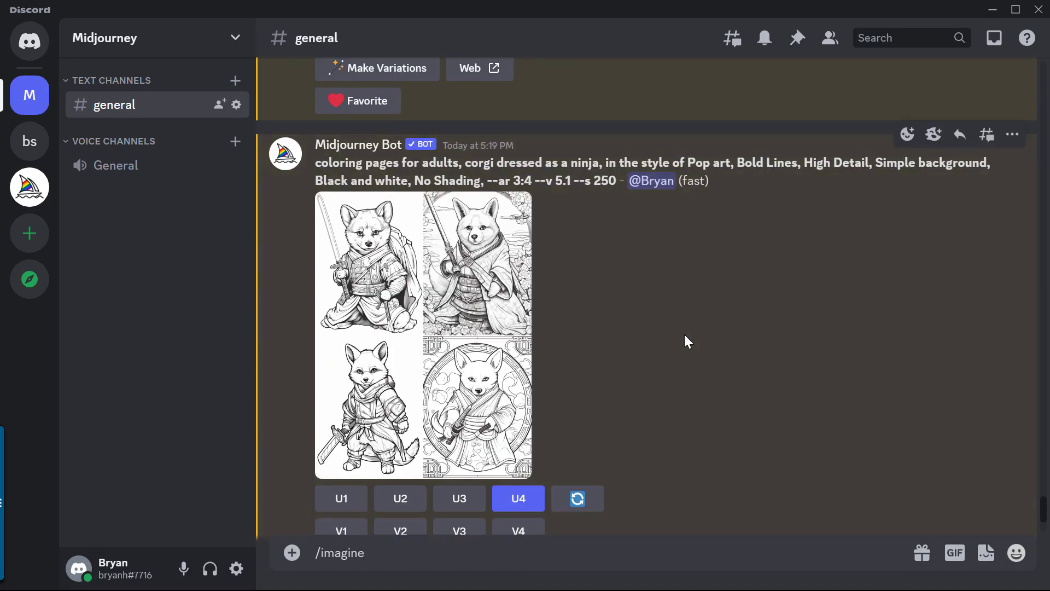
scroll(684, 334, "down", 10)
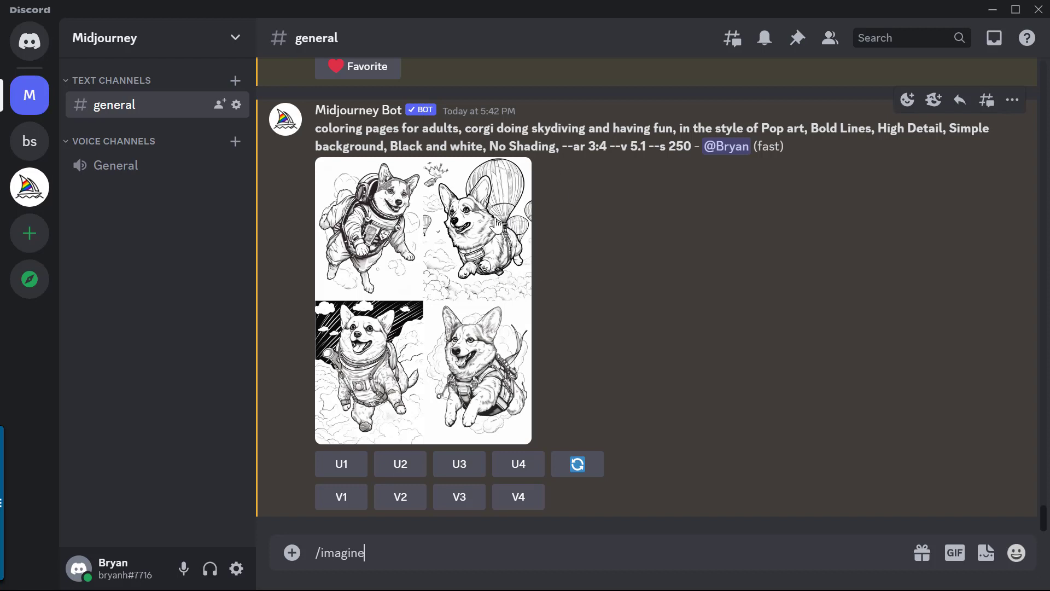
key("BackSpace")
type("e")
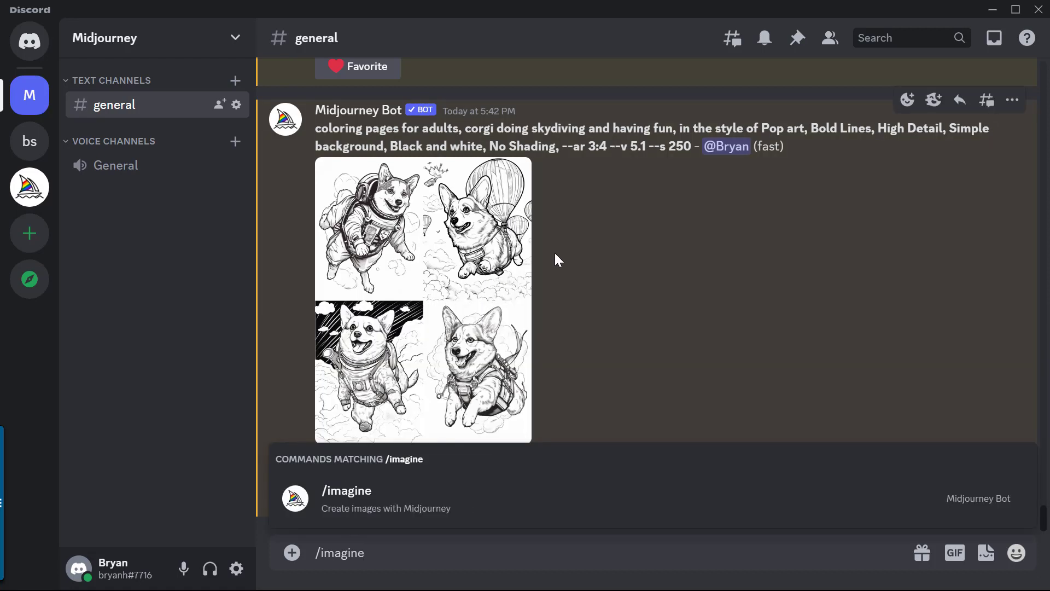
left_click(776, 324)
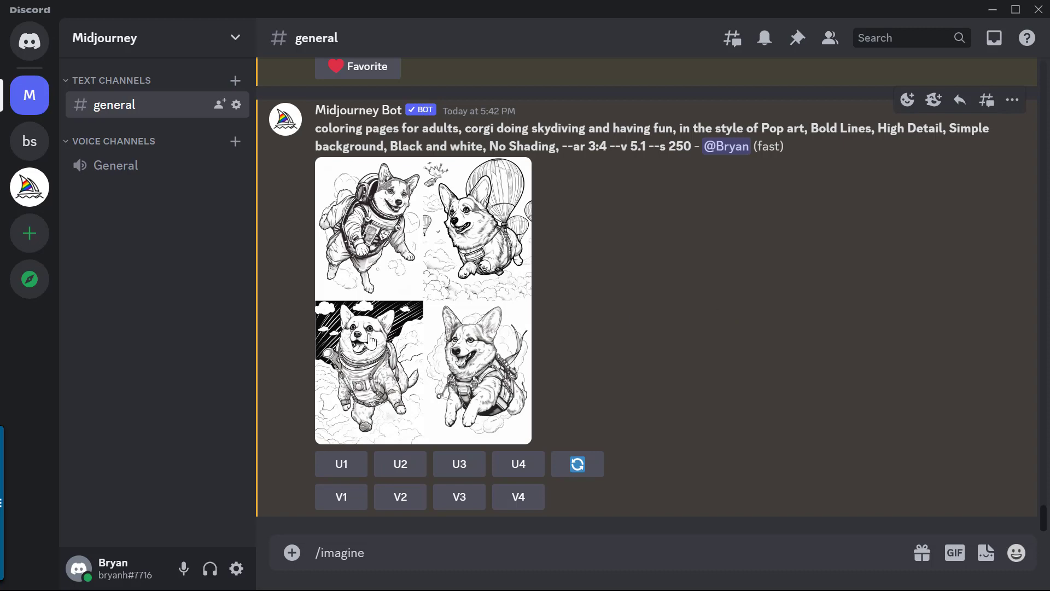
Upscale images 3 and 2 from the skydiving corgi grid
left_click(459, 464)
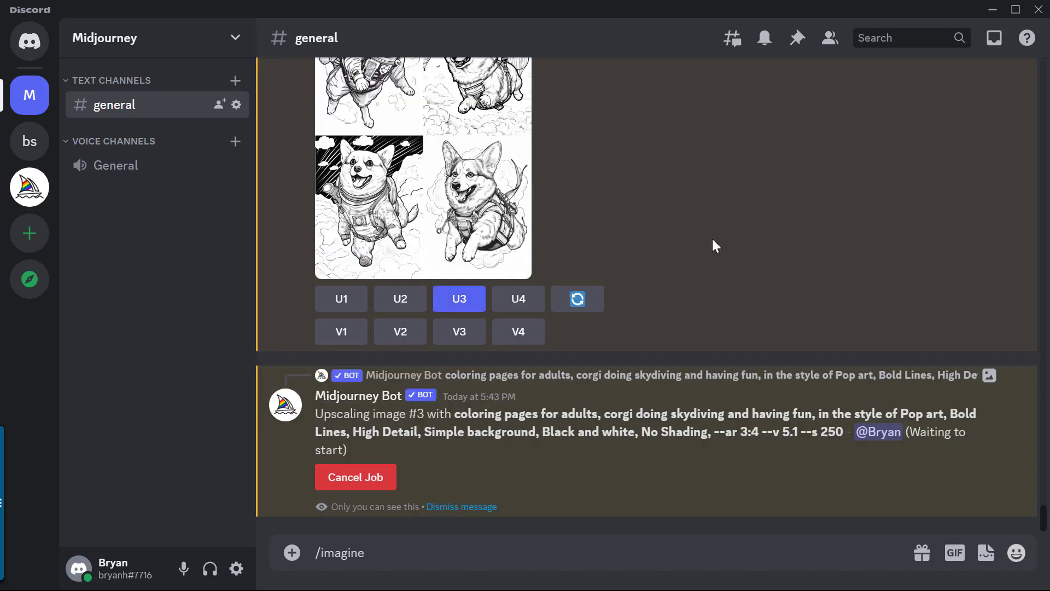
scroll(712, 238, "up", 2)
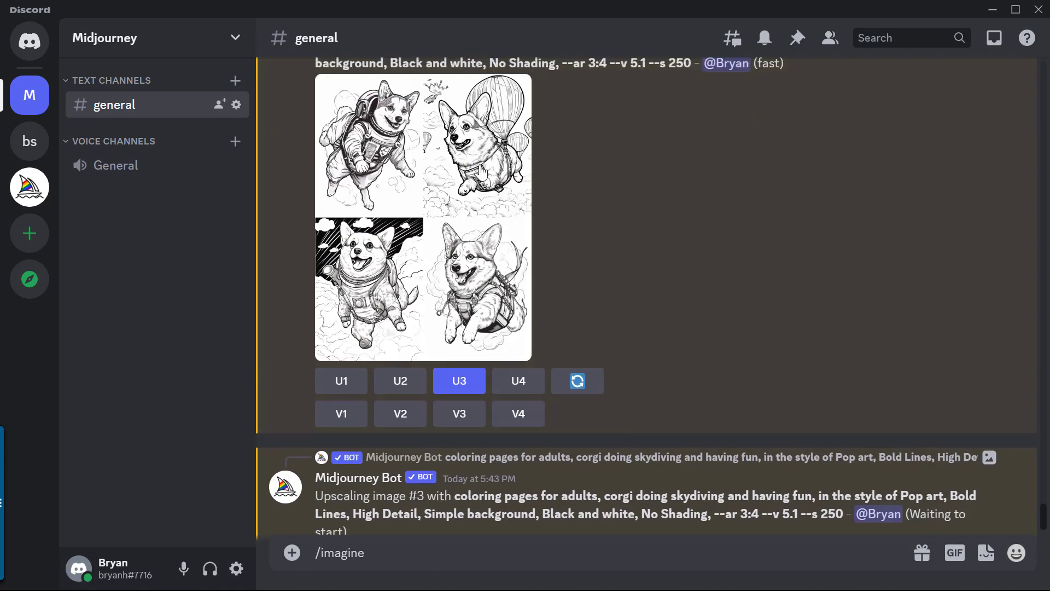
left_click(402, 383)
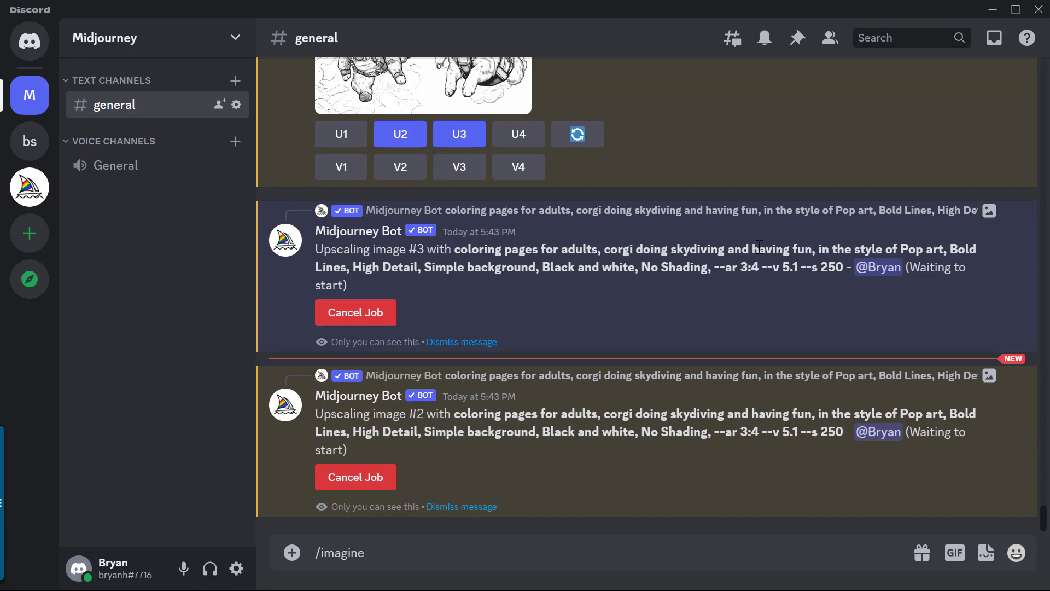
View the upscaled image #3 of the skydiving corgi enlarged, and close the preview
scroll(651, 213, "up", 5)
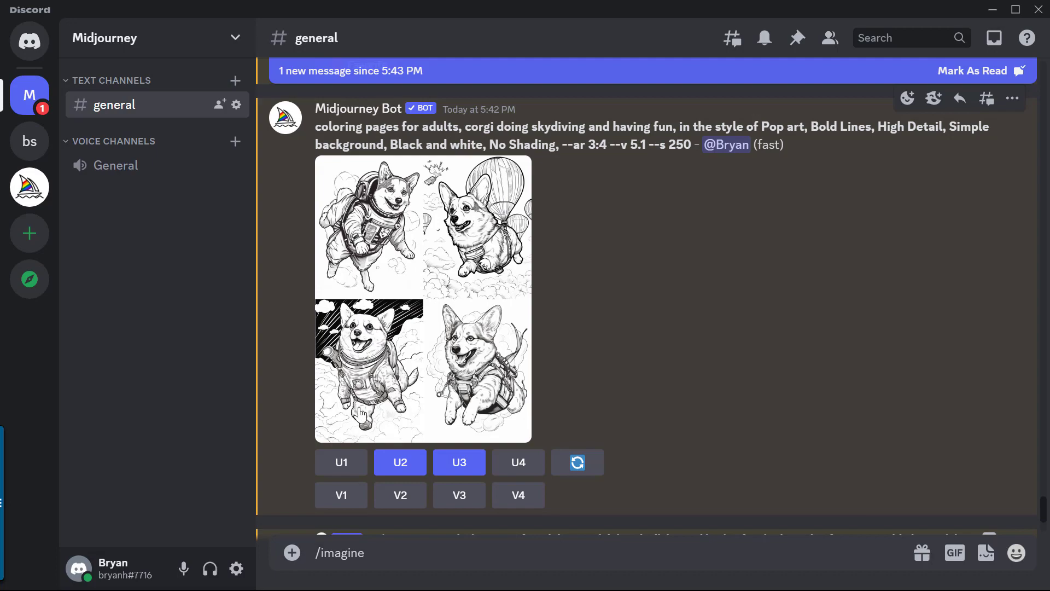
scroll(703, 289, "down", 10)
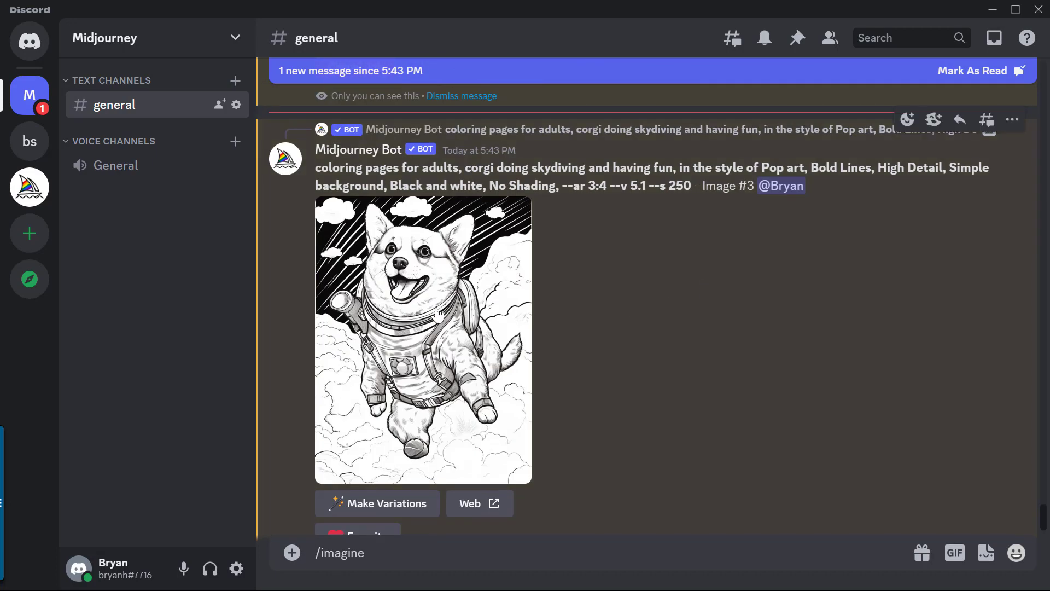
left_click(436, 314)
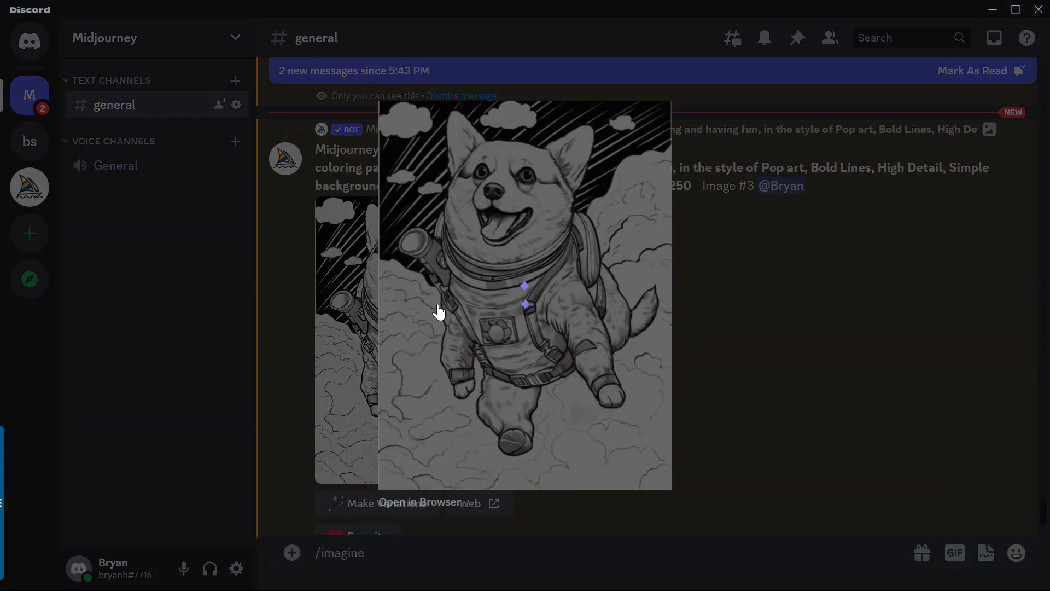
left_click(742, 251)
scroll(700, 303, "up", 5)
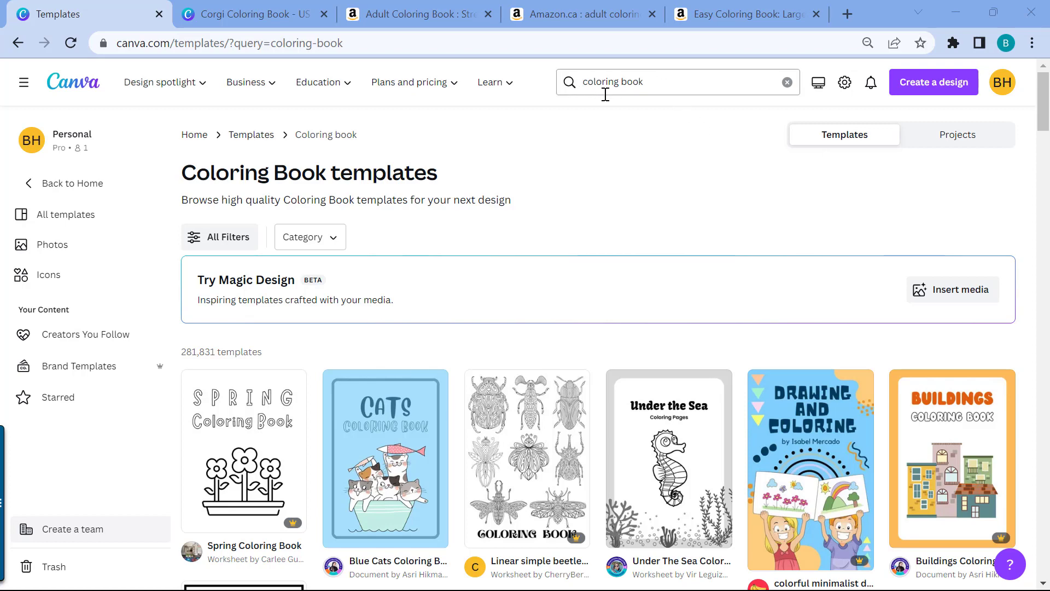
Switch to Canva's coloring book template results and examine the Under the Sea coloring pages template
scroll(643, 188, "down", 3)
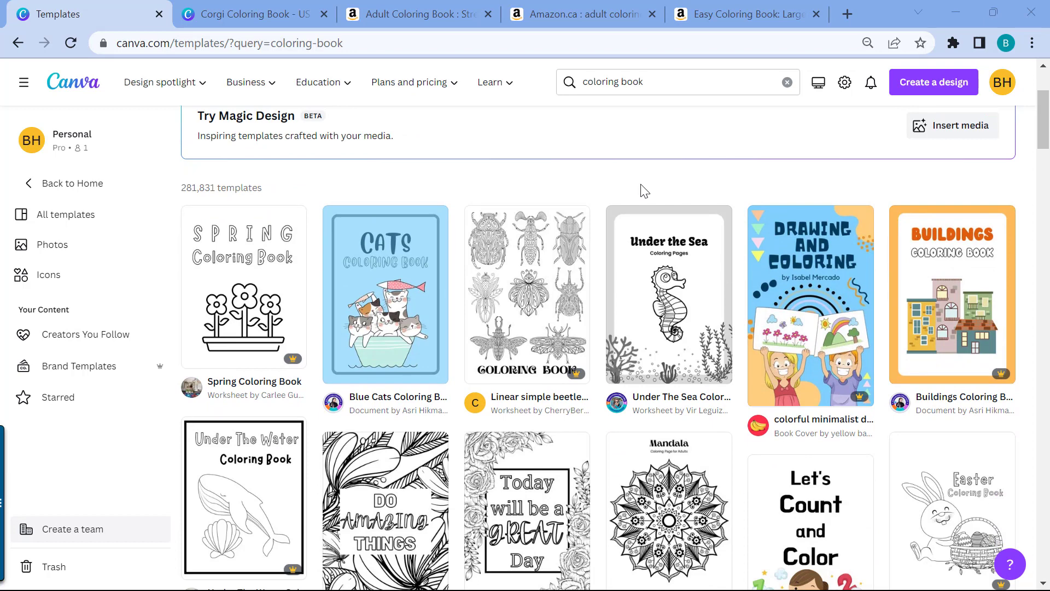
mouse_move(598, 264)
mouse_move(687, 241)
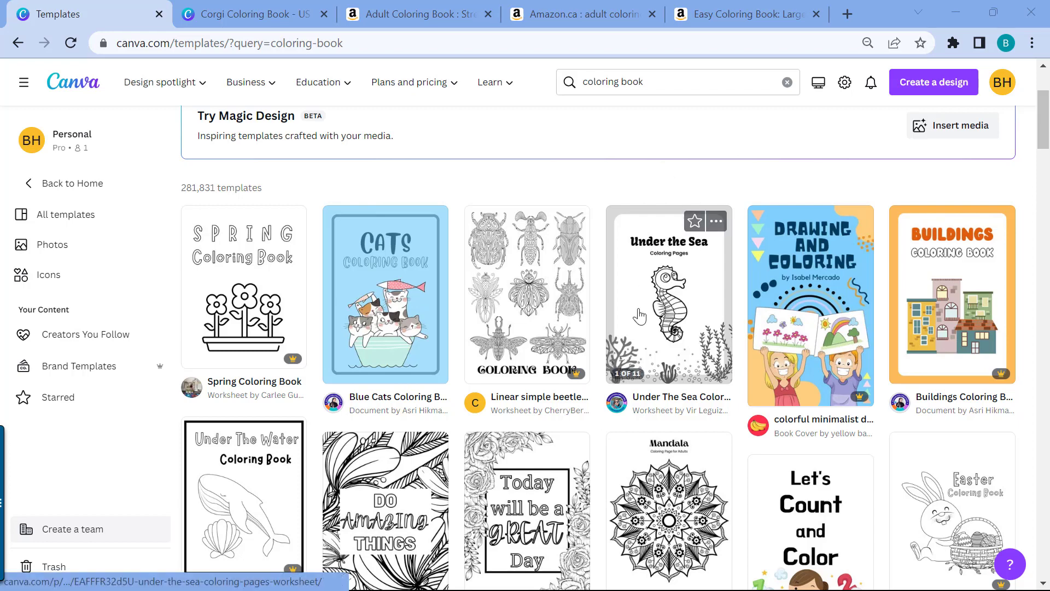
Open the Corgi Coloring Book design in Canva and review its template pages, the color cover and the first line art page
left_click(278, 15)
scroll(668, 261, "up", 10)
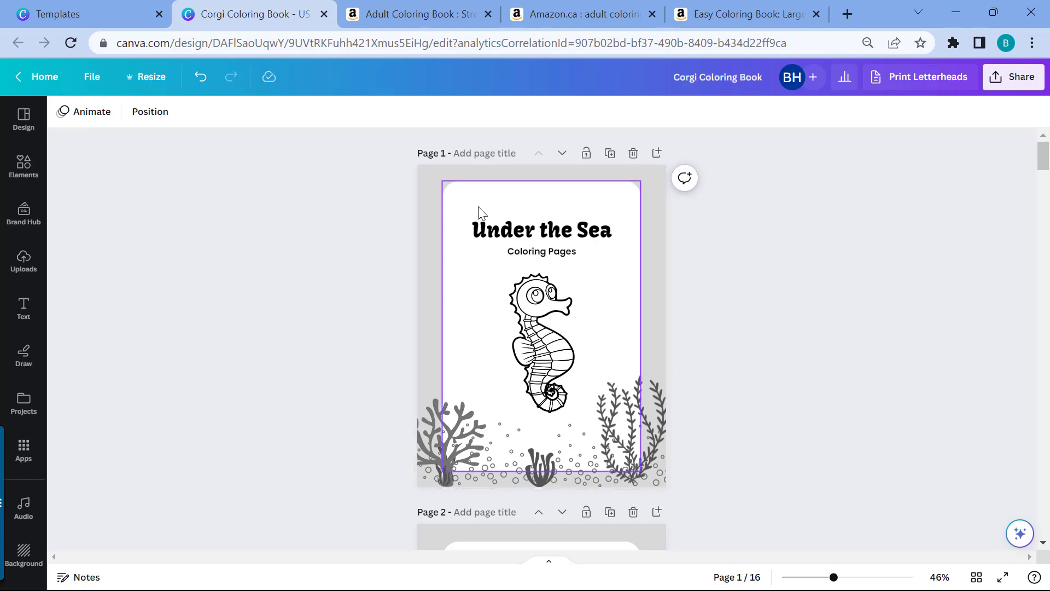
scroll(773, 256, "down", 5)
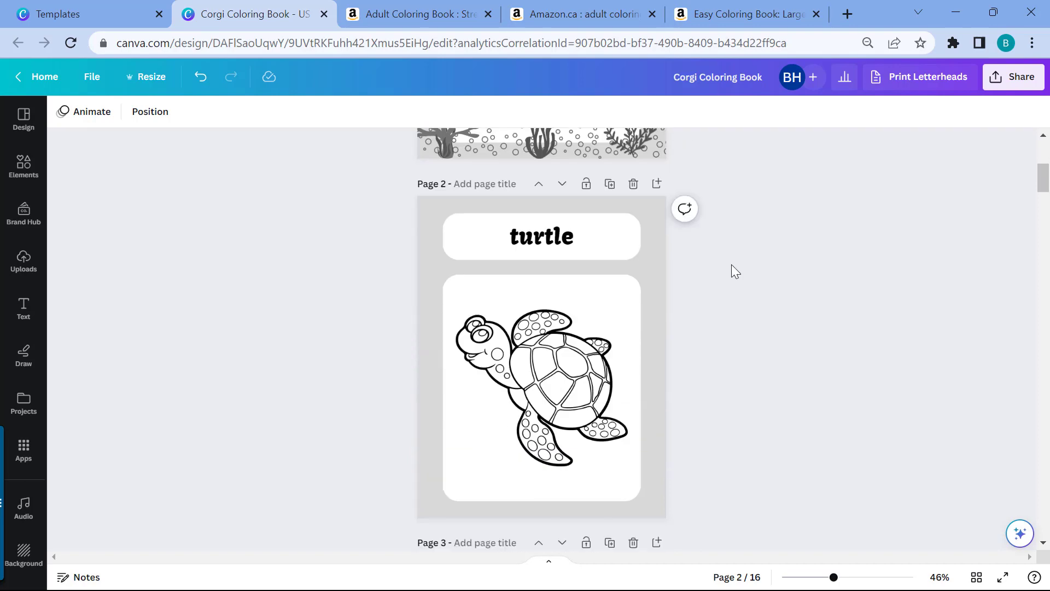
scroll(738, 269, "down", 3)
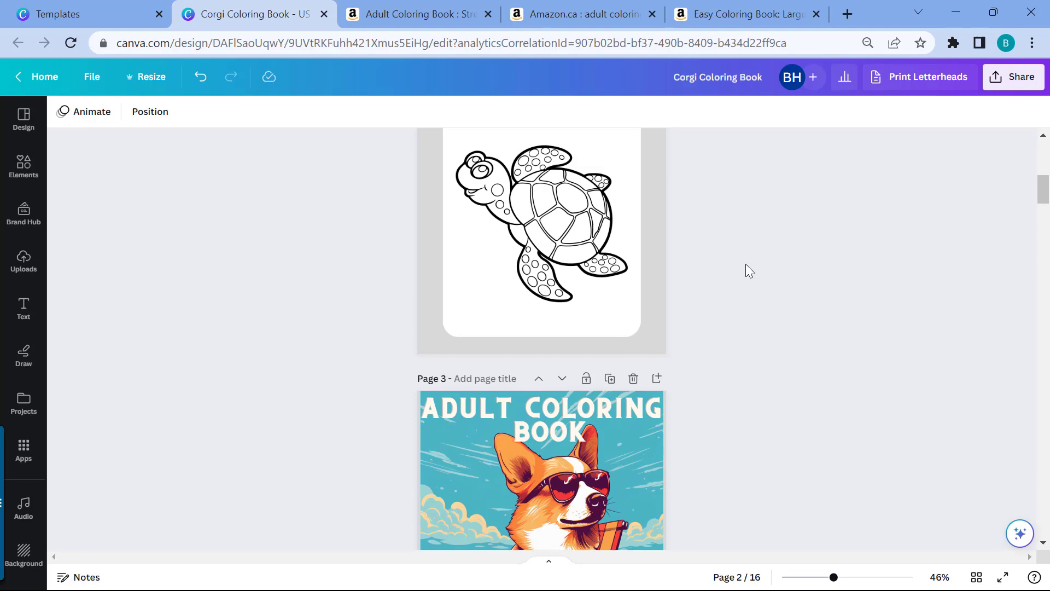
scroll(747, 267, "down", 3)
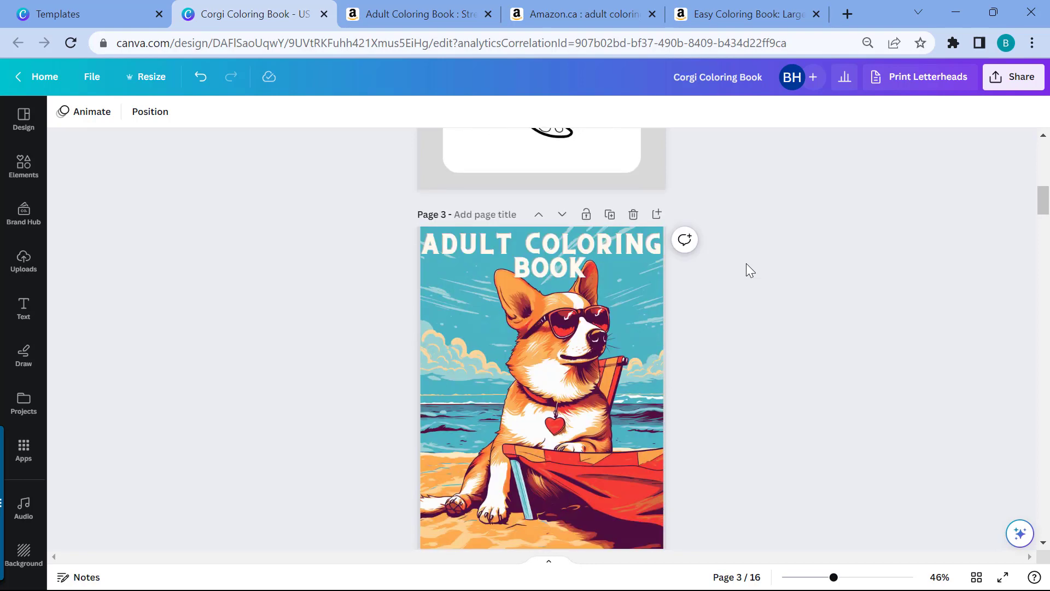
scroll(745, 263, "down", 2)
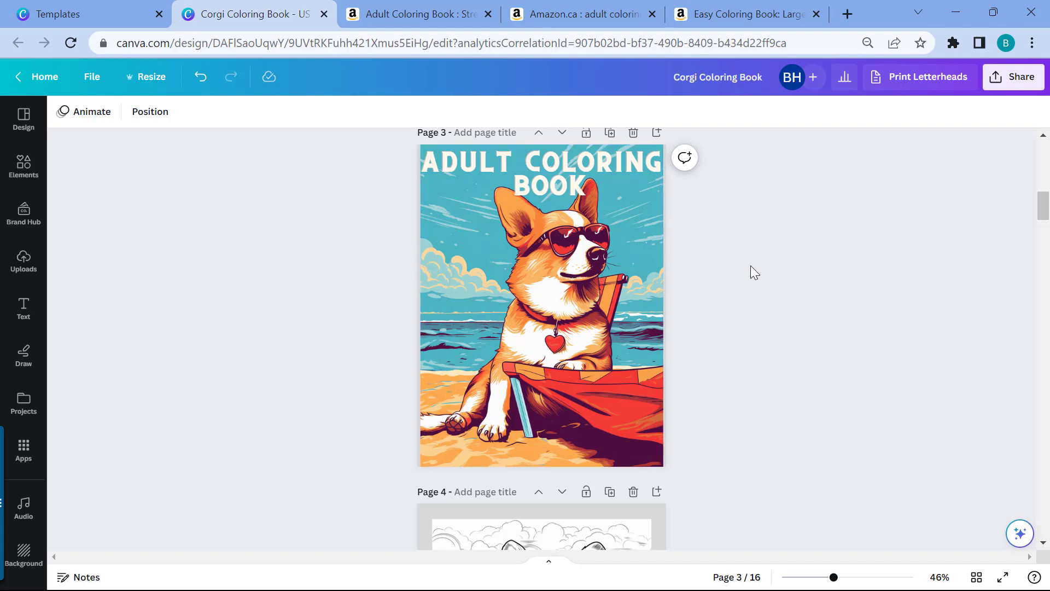
scroll(753, 269, "down", 5)
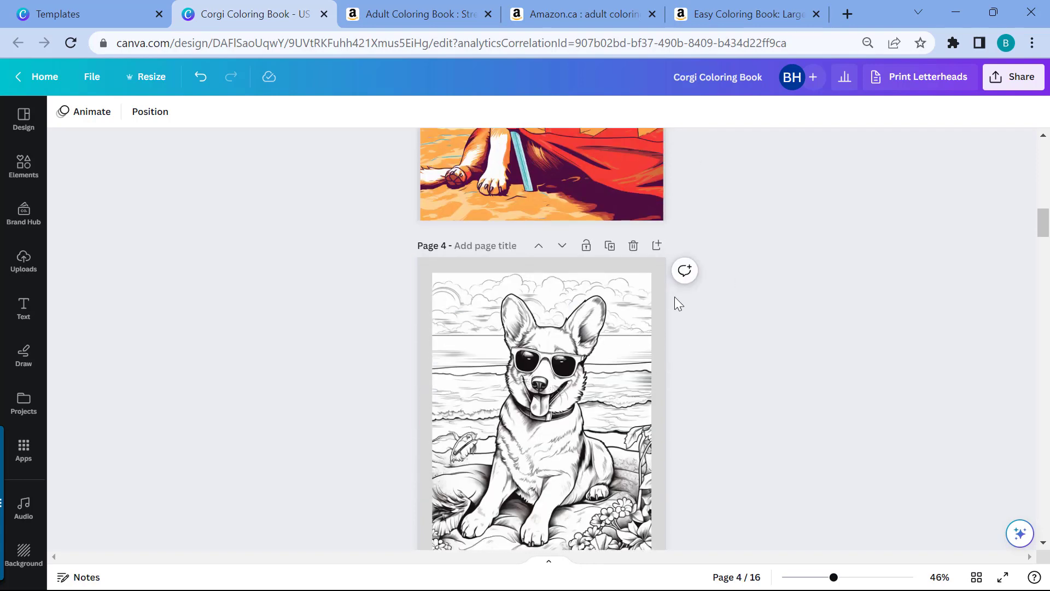
Examine the corgi line art images placed on pages 4 to 7 of the coloring book
left_click(547, 346)
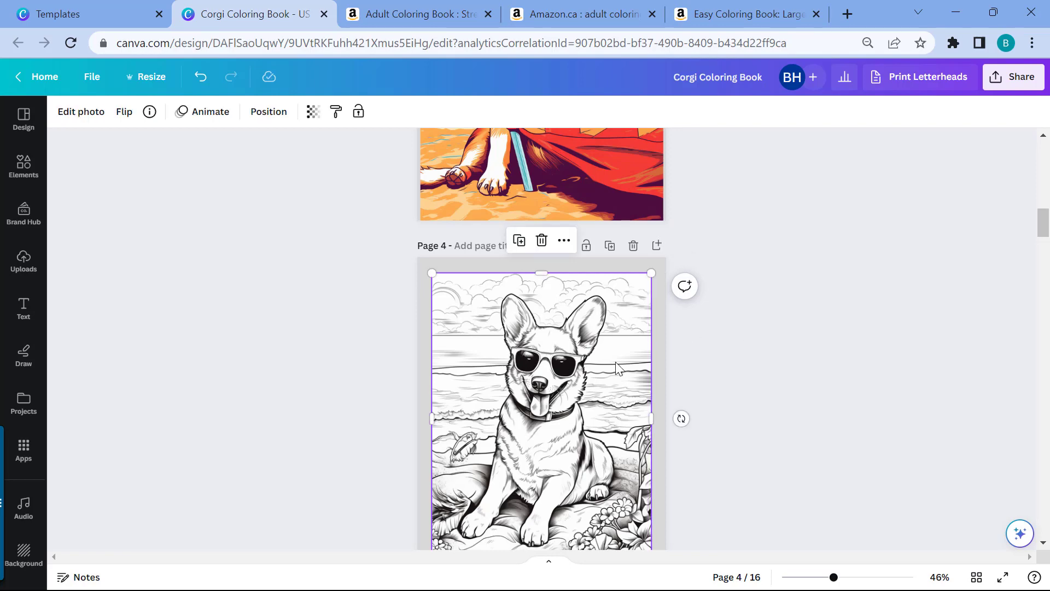
left_click_drag(618, 369, 590, 371)
scroll(721, 359, "down", 6)
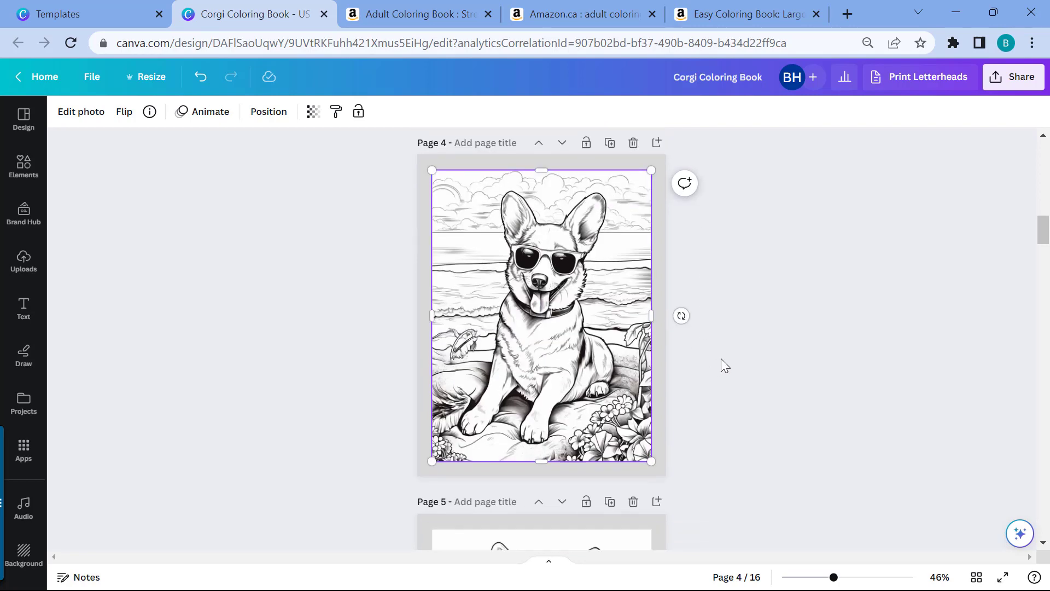
left_click(623, 367)
scroll(737, 346, "down", 3)
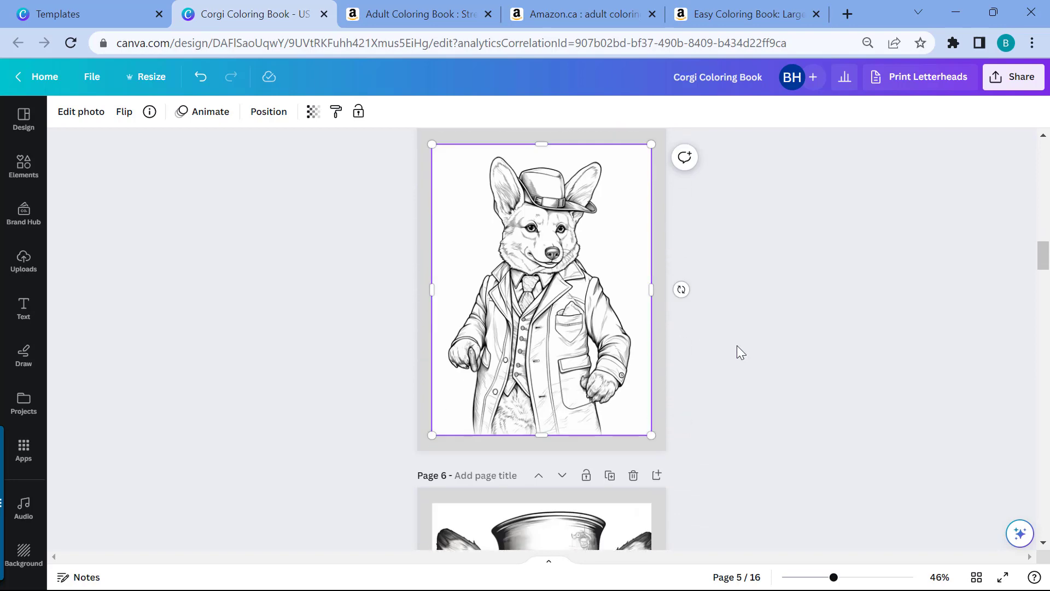
scroll(728, 347, "down", 3)
left_click(633, 379)
scroll(697, 376, "down", 6)
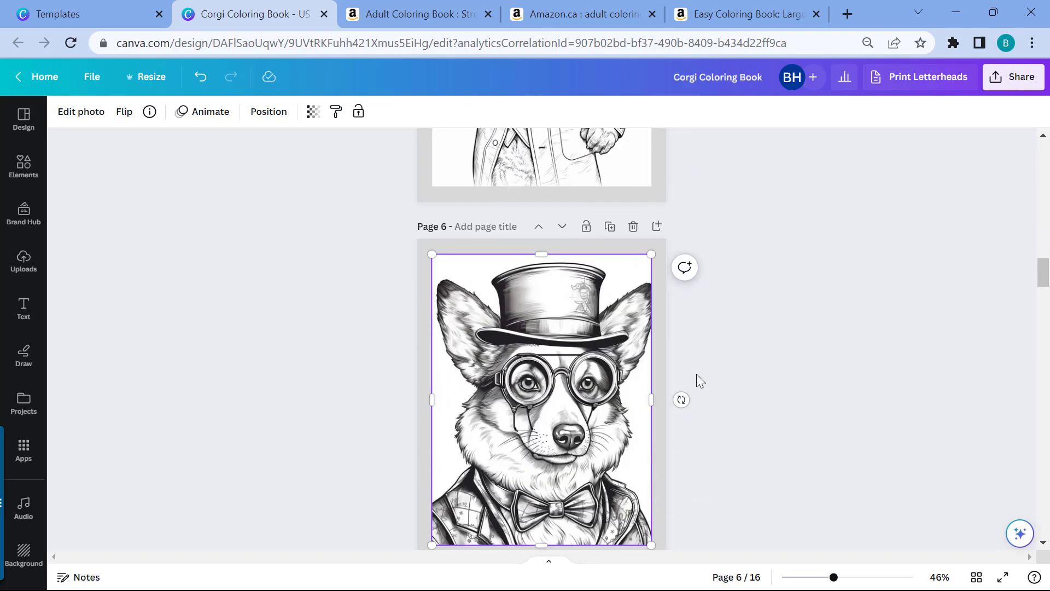
left_click(567, 429)
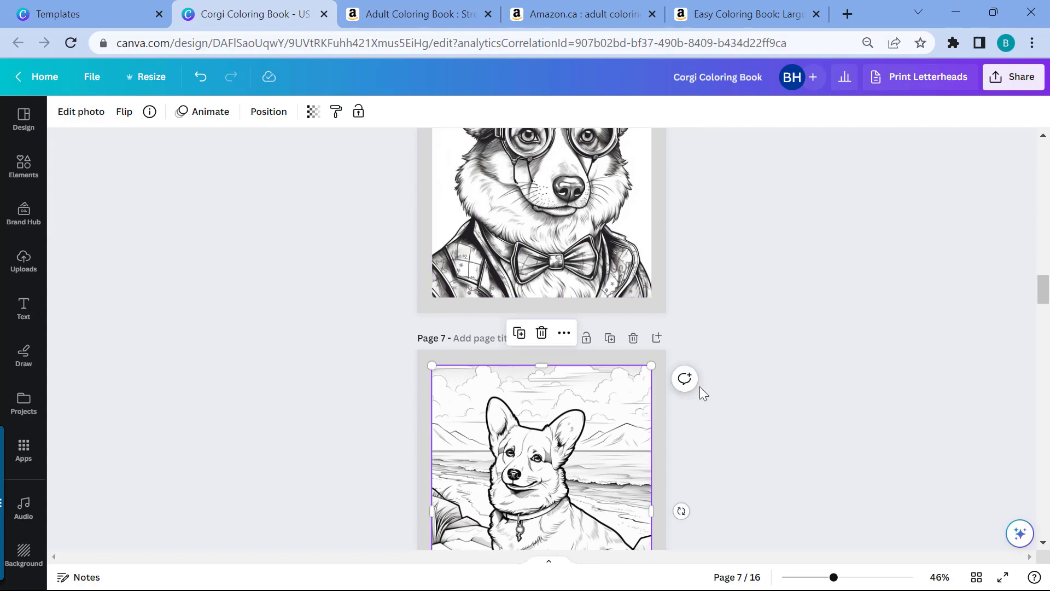
scroll(700, 386, "down", 3)
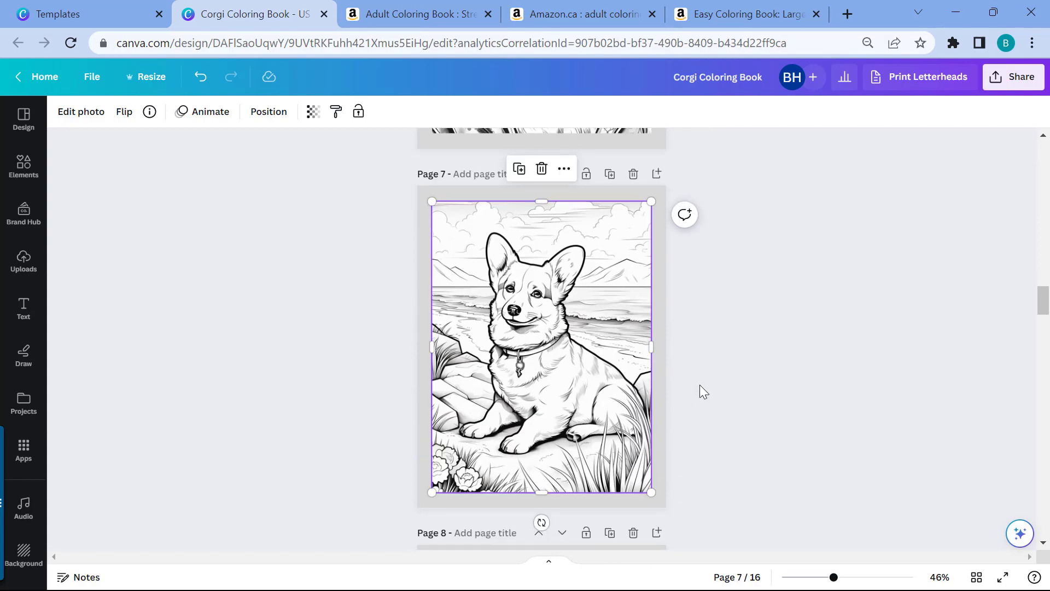
Return to the page 3 cover and select its "ADULT COLORING BOOK" title text
scroll(700, 385, "up", 10)
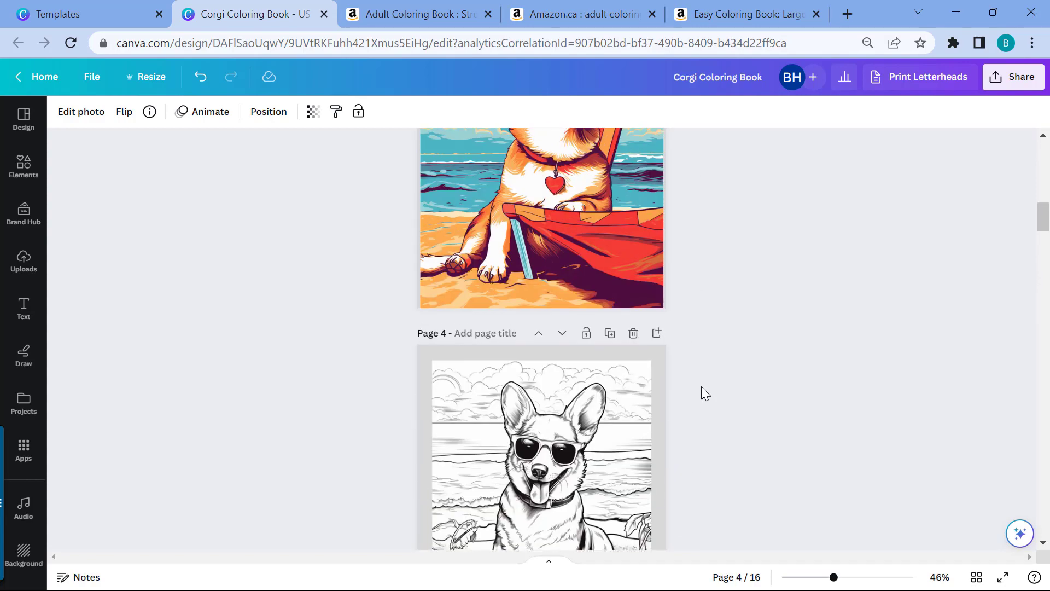
scroll(701, 386, "up", 6)
scroll(643, 376, "down", 3)
left_click(629, 340)
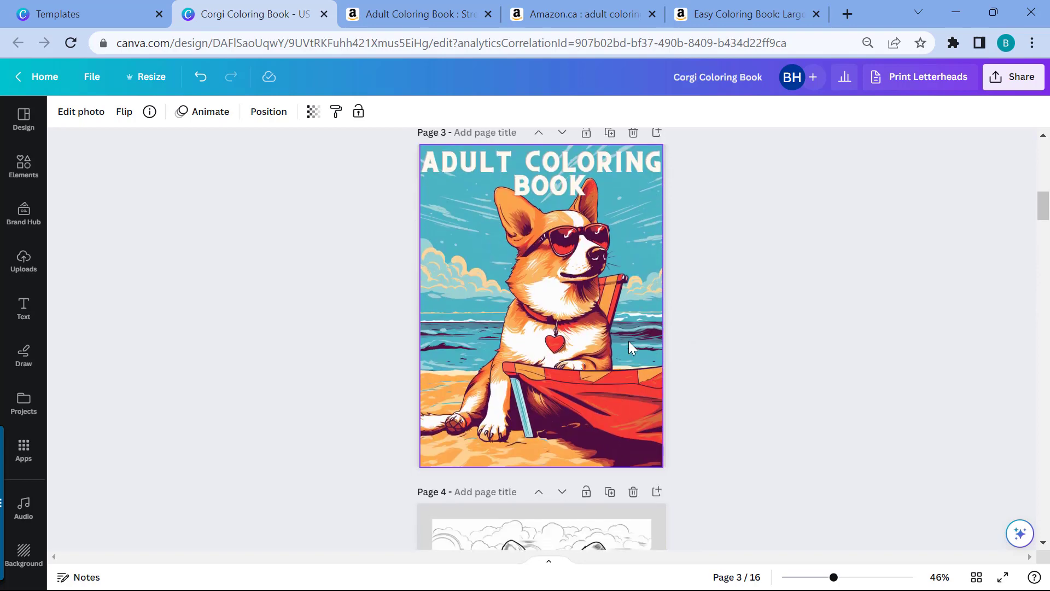
left_click(577, 158)
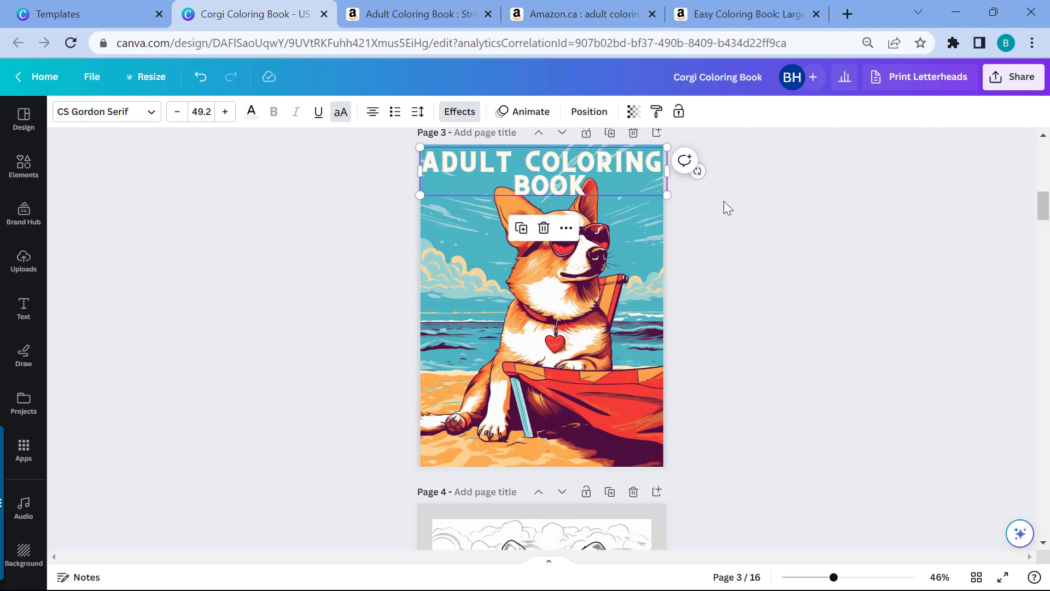
Compare the cover with Amazon's adult coloring books and the Stress Relieving Designs lion cover, and return to the Canva design
left_click(559, 15)
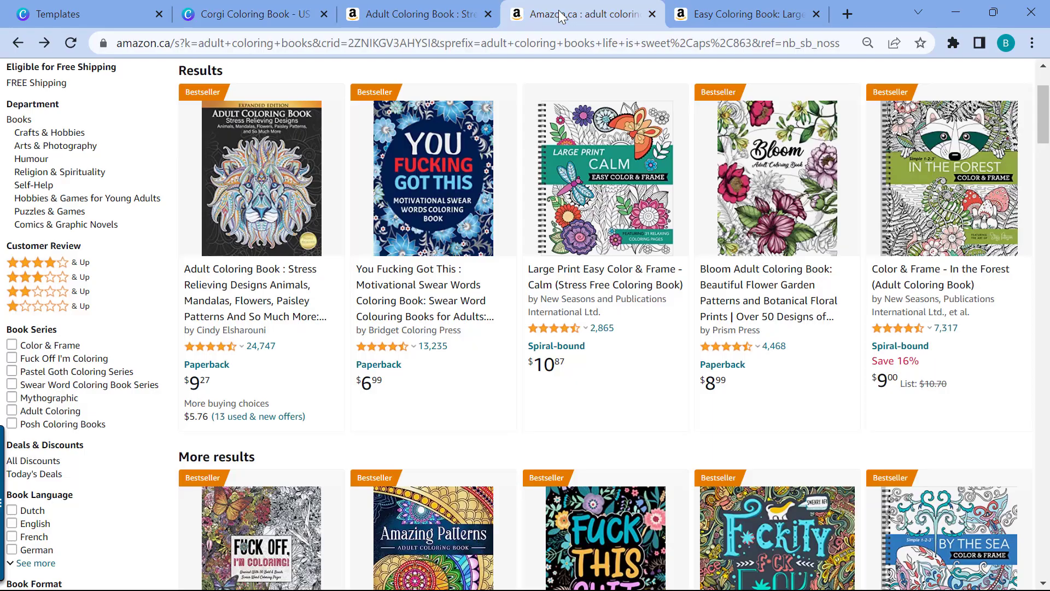
left_click(427, 15)
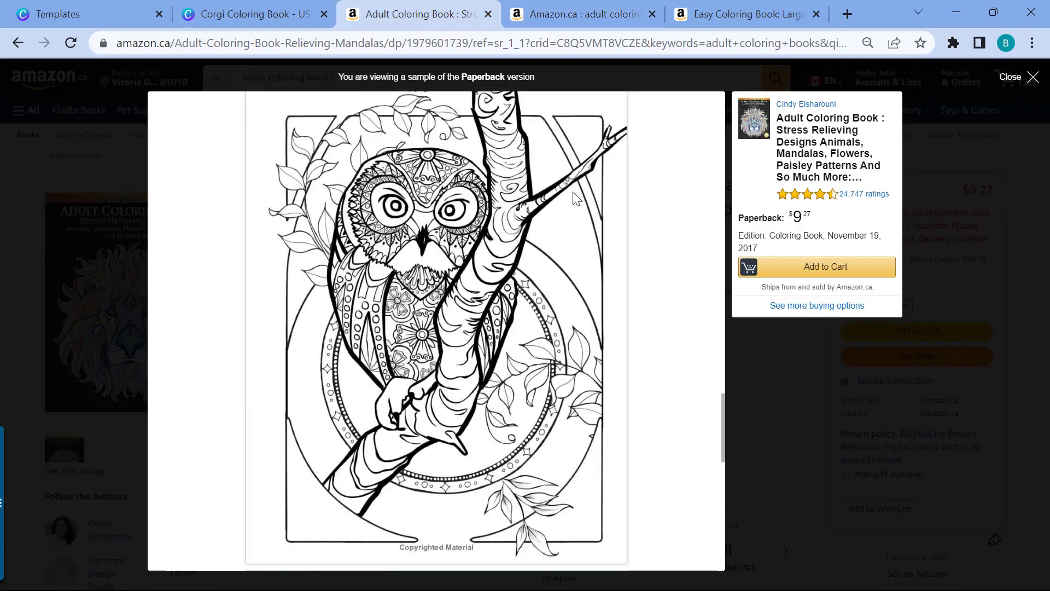
scroll(574, 197, "up", 20)
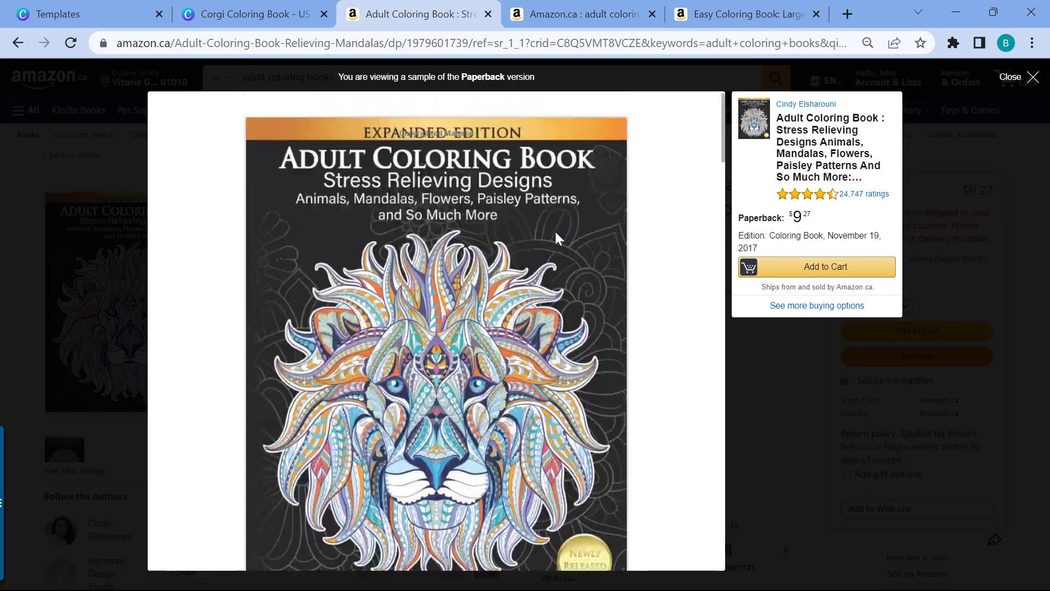
scroll(554, 229, "up", 1)
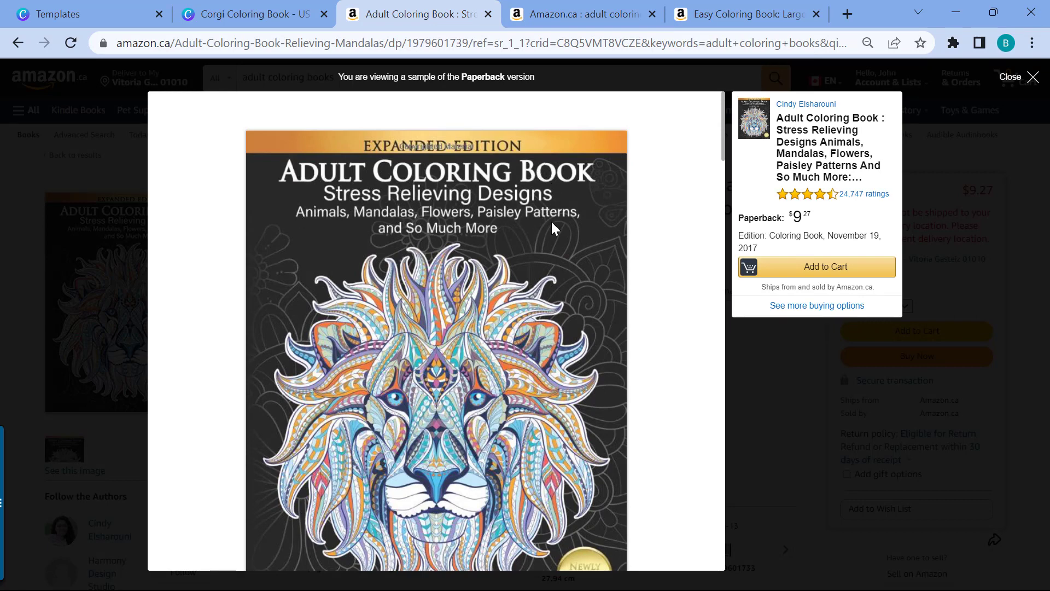
left_click(254, 15)
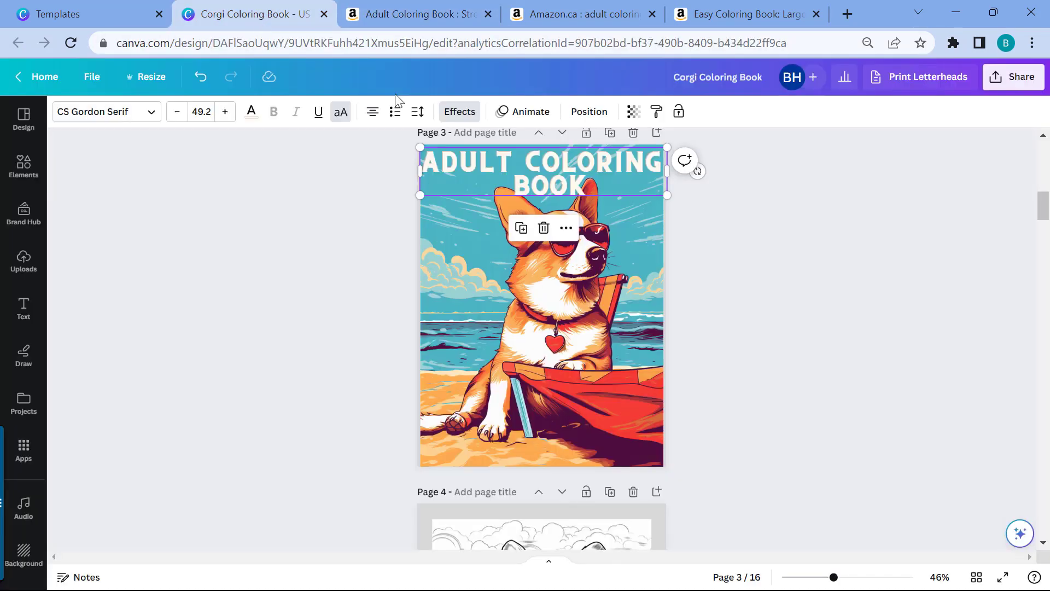
Deselect the cover title and review the coloring book from the page 3 cover through the line art on page 7
left_click(724, 269)
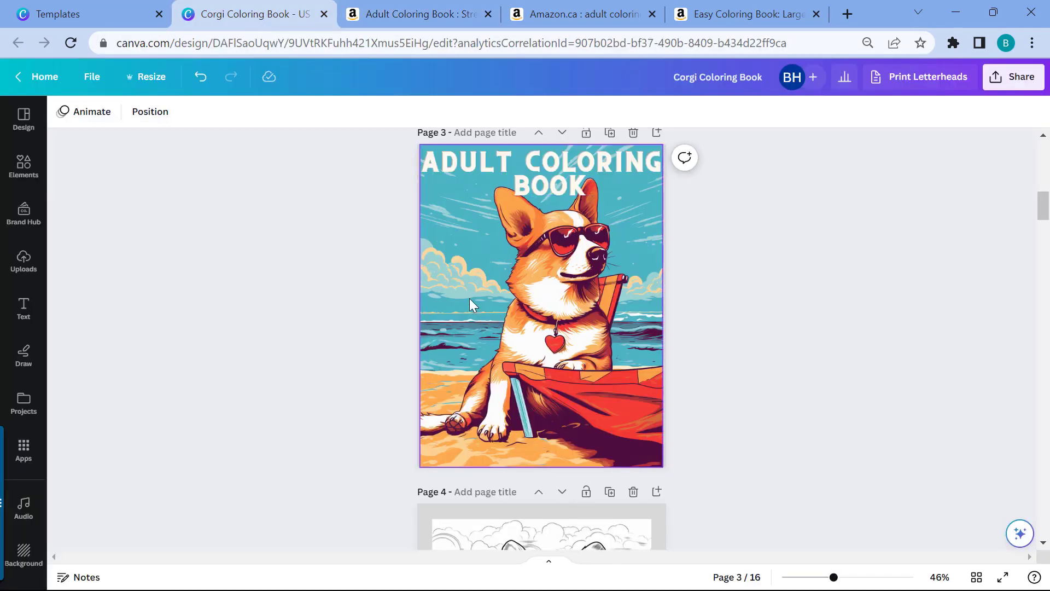
scroll(794, 278, "down", 5)
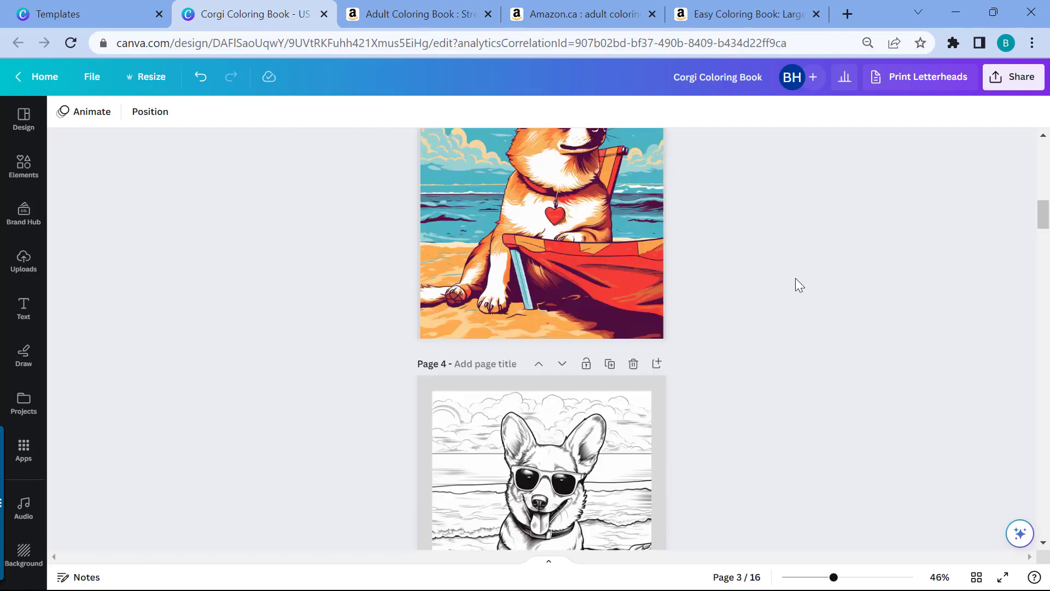
scroll(793, 278, "down", 10)
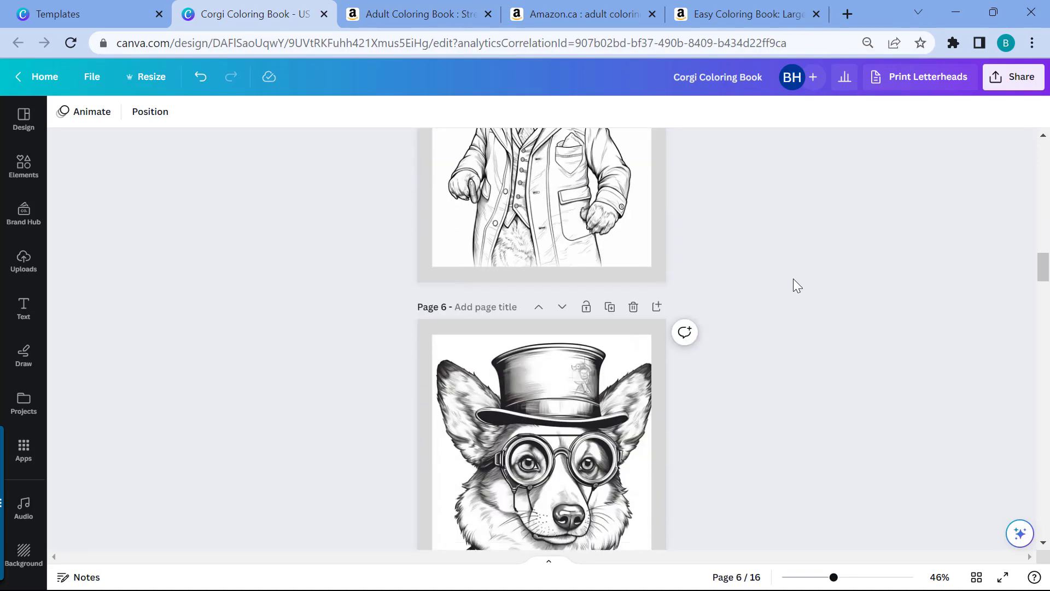
scroll(797, 286, "down", 5)
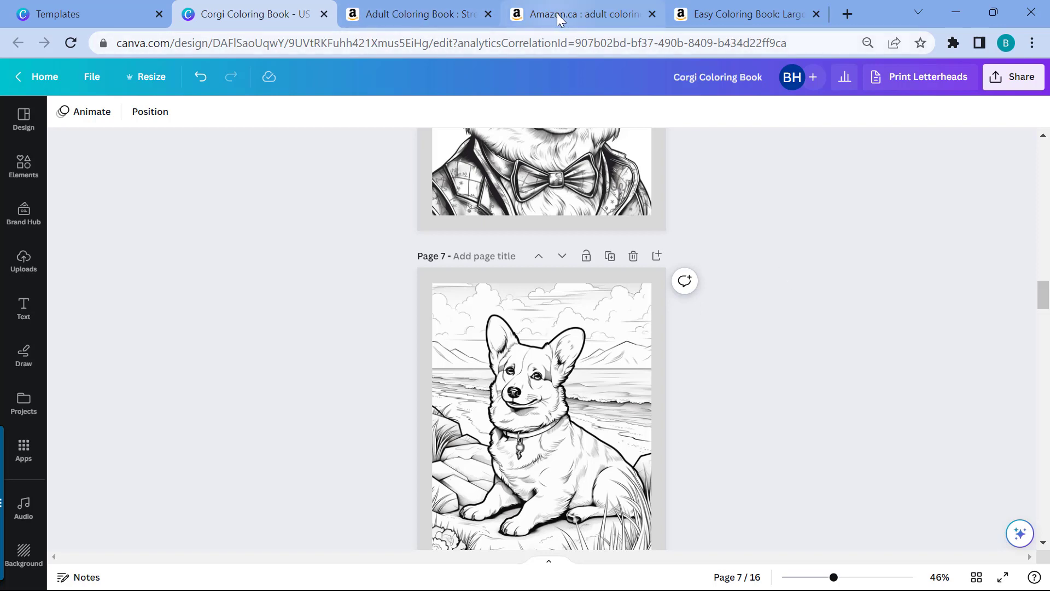
Check the Easy Coloring Book sample's back cover on Amazon, and return to the page 3 cover in the Canva design
left_click(730, 14)
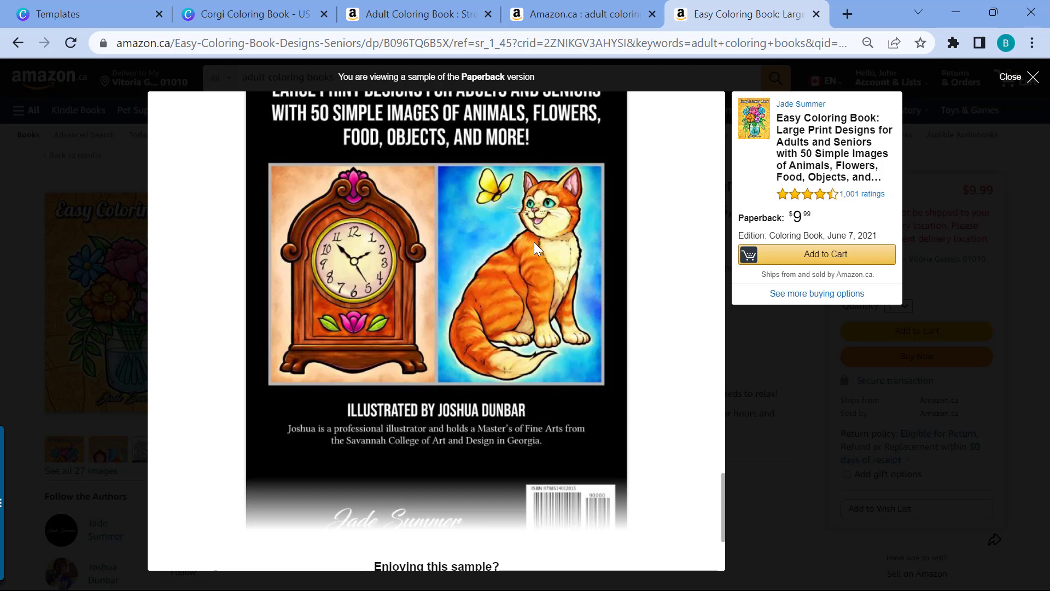
left_click(249, 14)
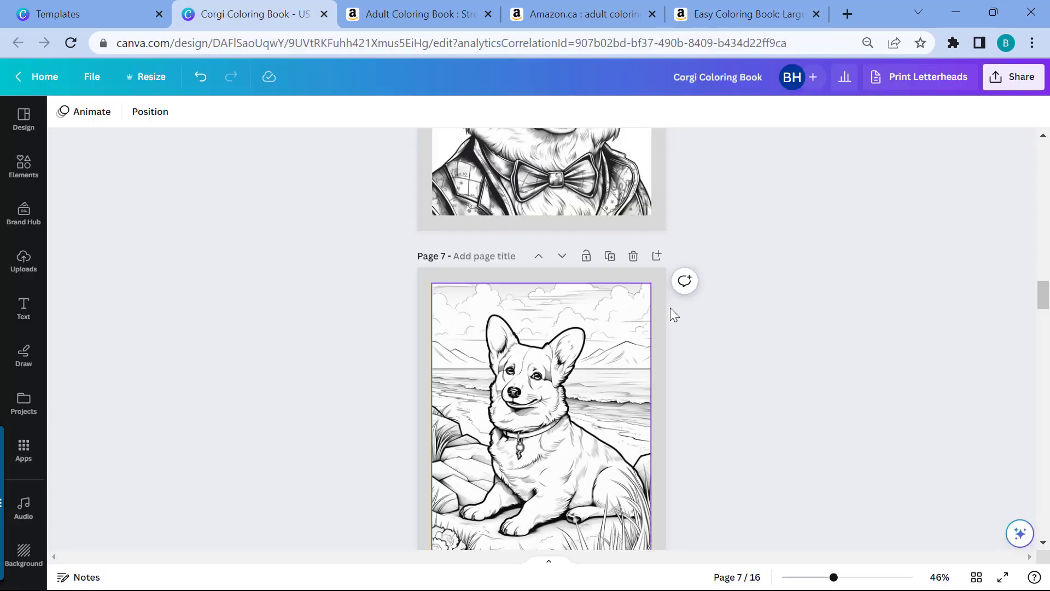
scroll(671, 307, "up", 15)
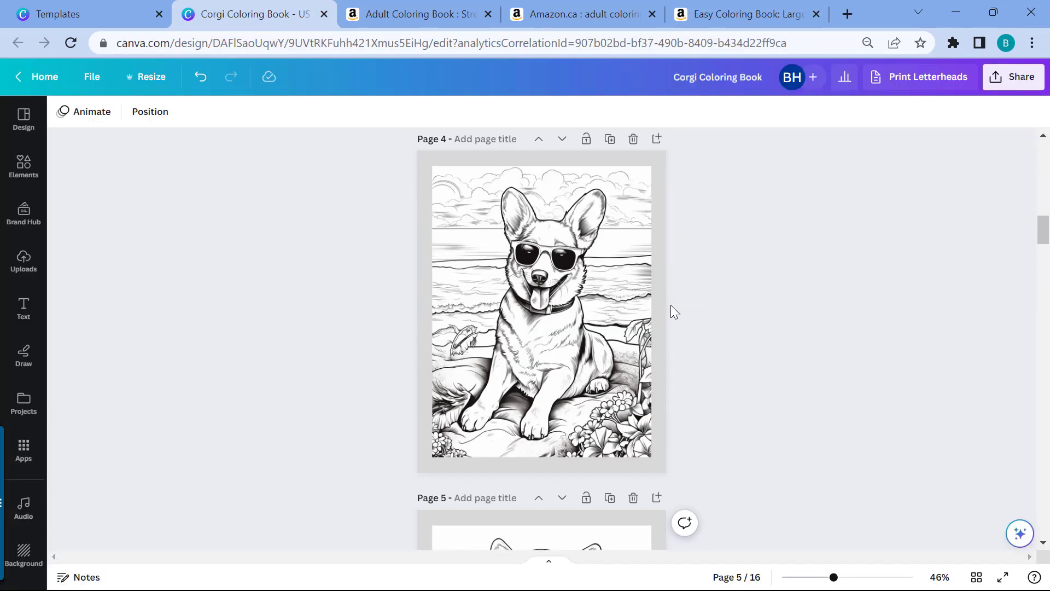
scroll(671, 305, "up", 6)
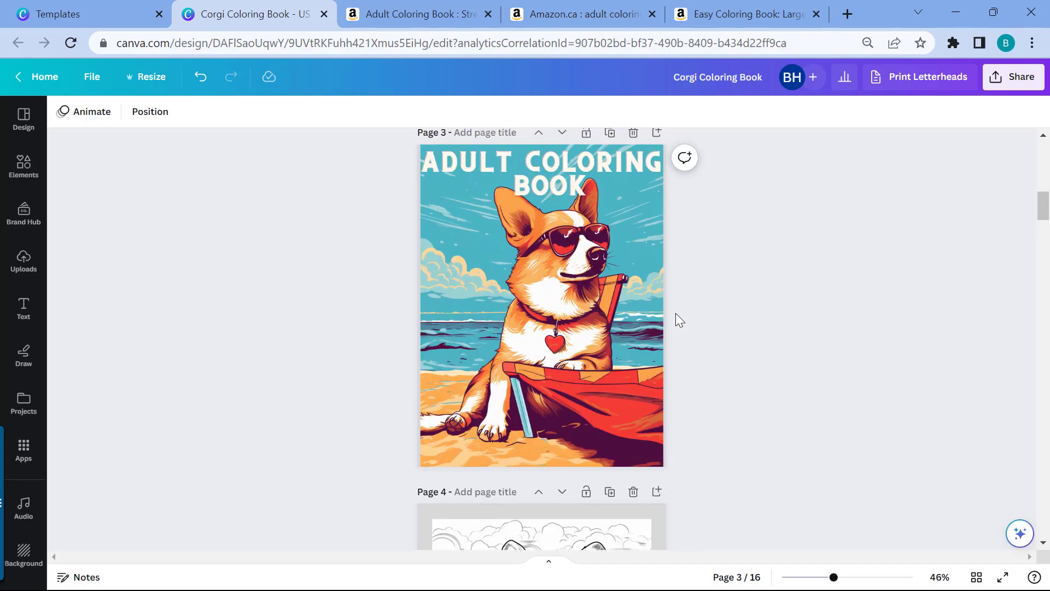